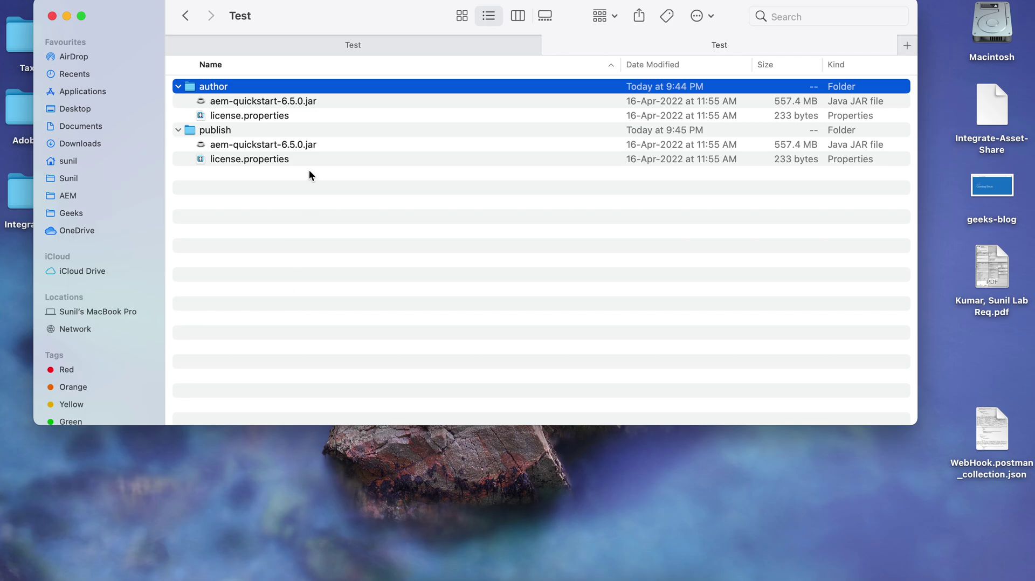
Select the quickstart jar in the author folder in Finder.
click(259, 103)
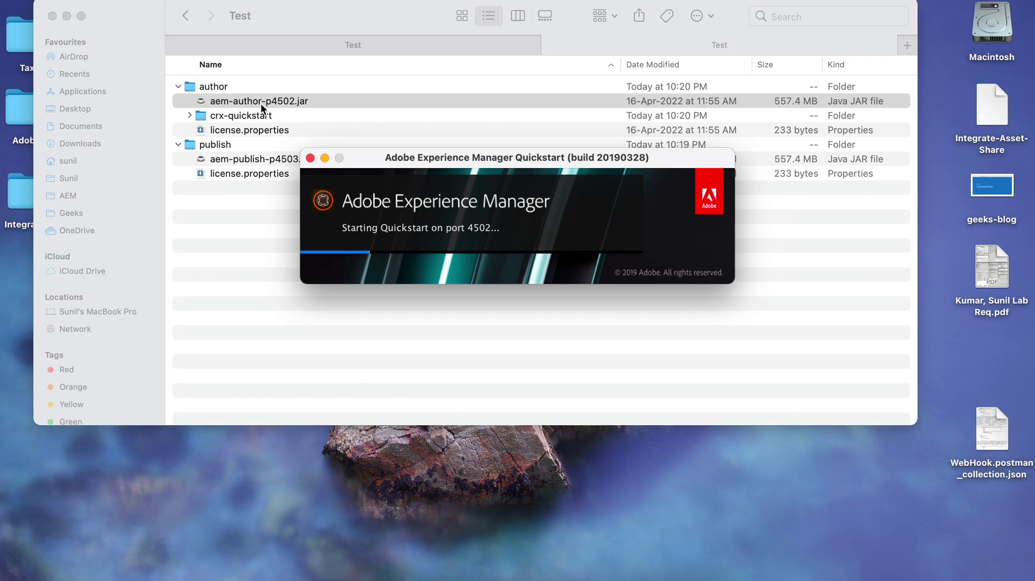
Launch aem-publish-p4503.jar from Finder to start the publish instance on port 4503.
drag(444, 157, 642, 43)
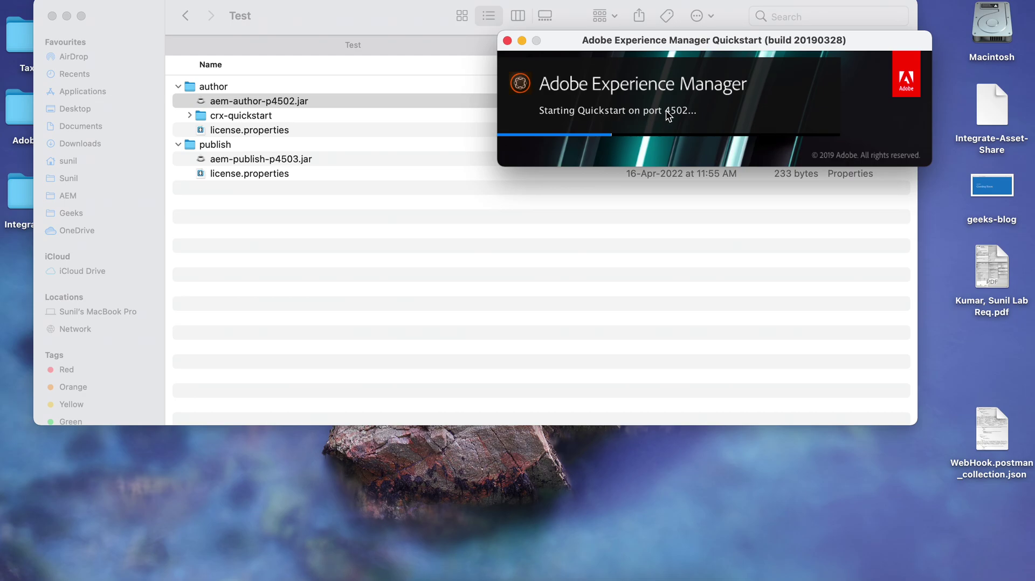
click(276, 158)
click(273, 159)
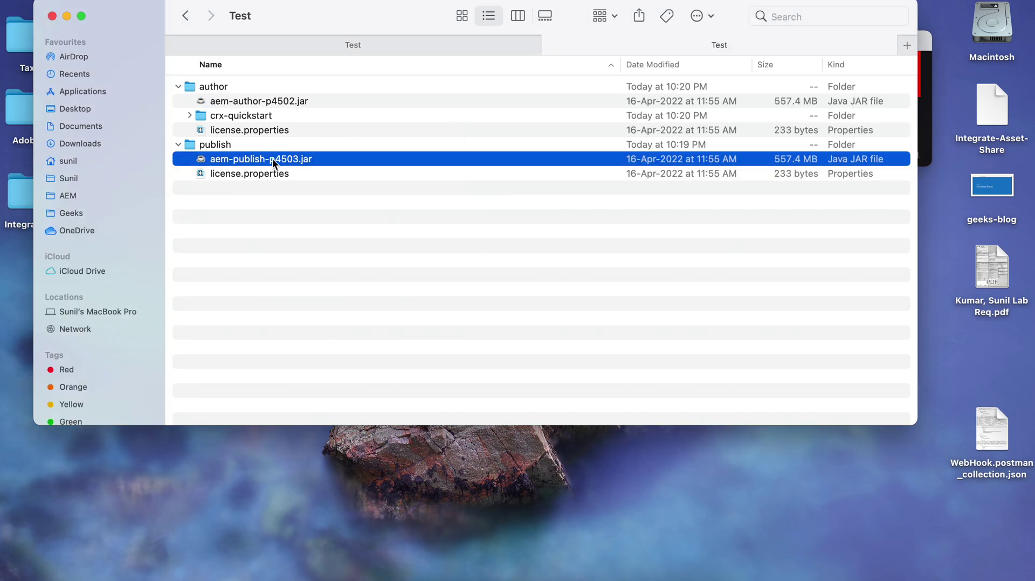
double_click(272, 158)
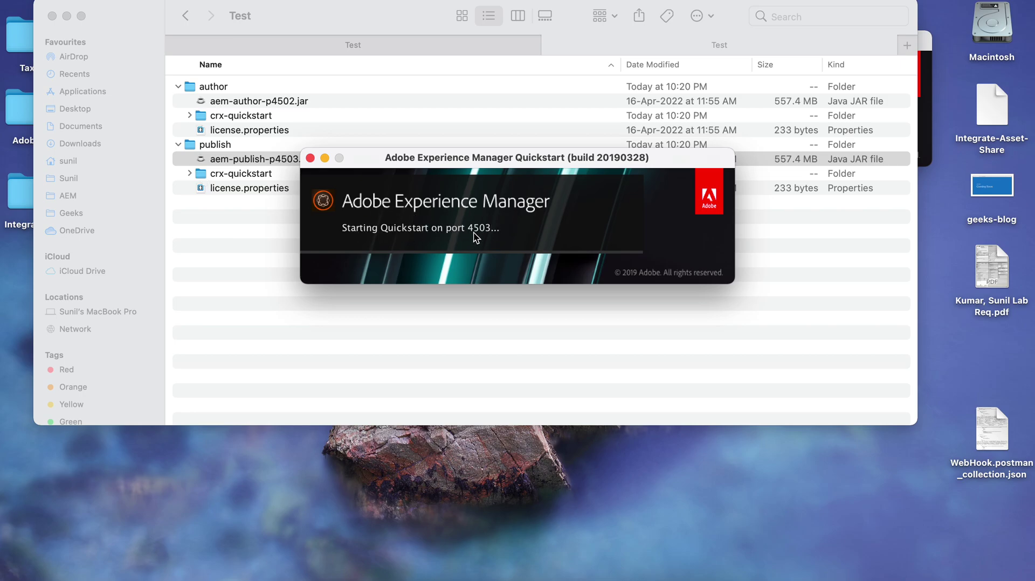
Stack the publish splash beneath the author splash and expand the author's crx-quickstart folder.
drag(470, 157, 554, 198)
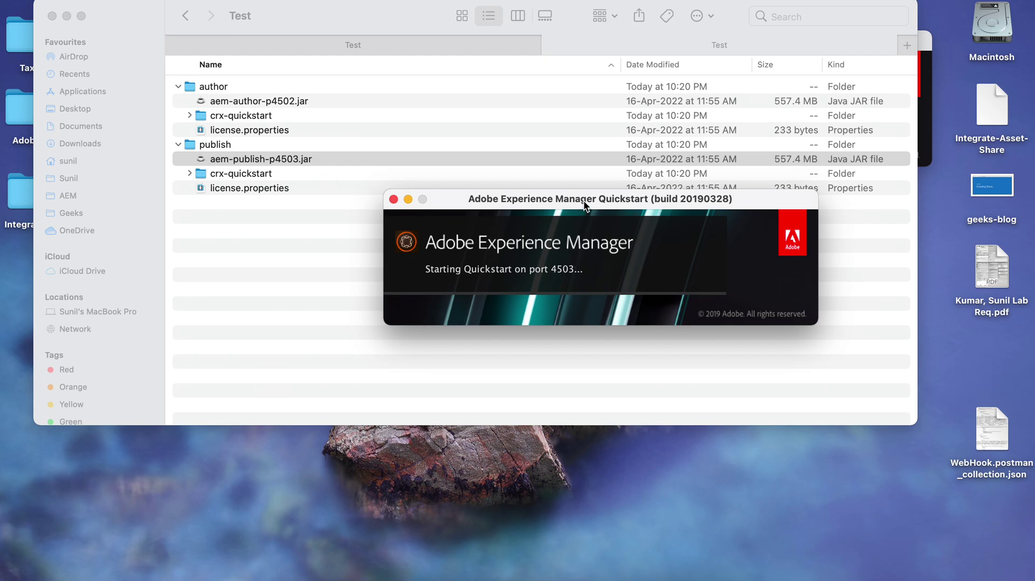
drag(584, 200, 597, 116)
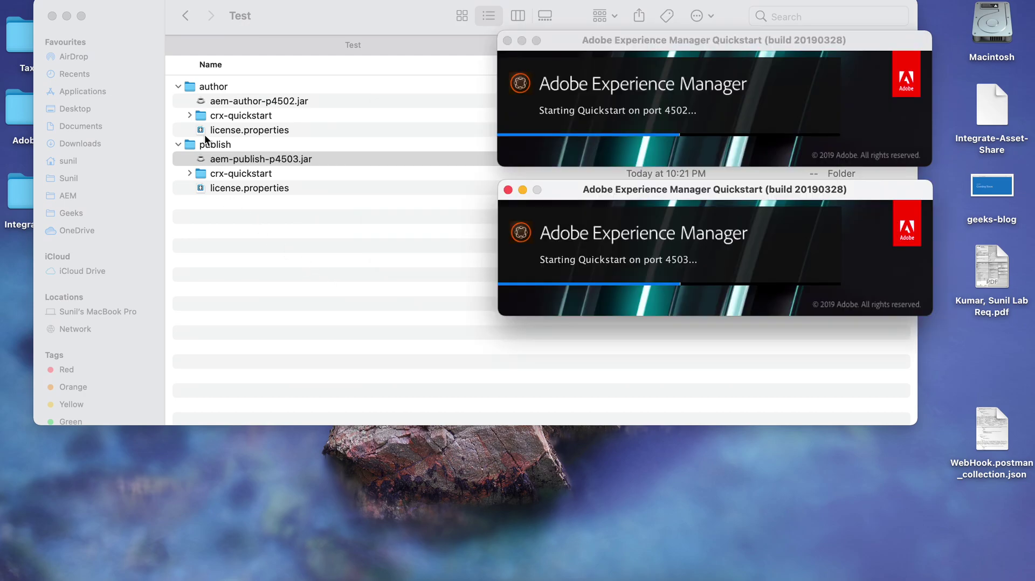
click(189, 116)
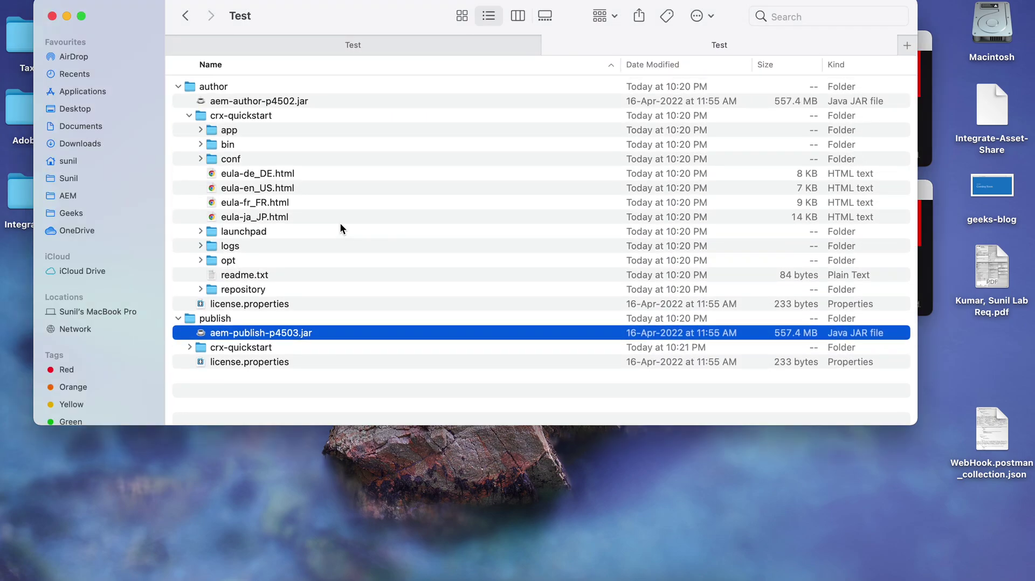
Expand the author's crx-quickstart logs folder and open an iTerm2 tab there from error.log.
click(200, 246)
scroll(290, 284, down, 3)
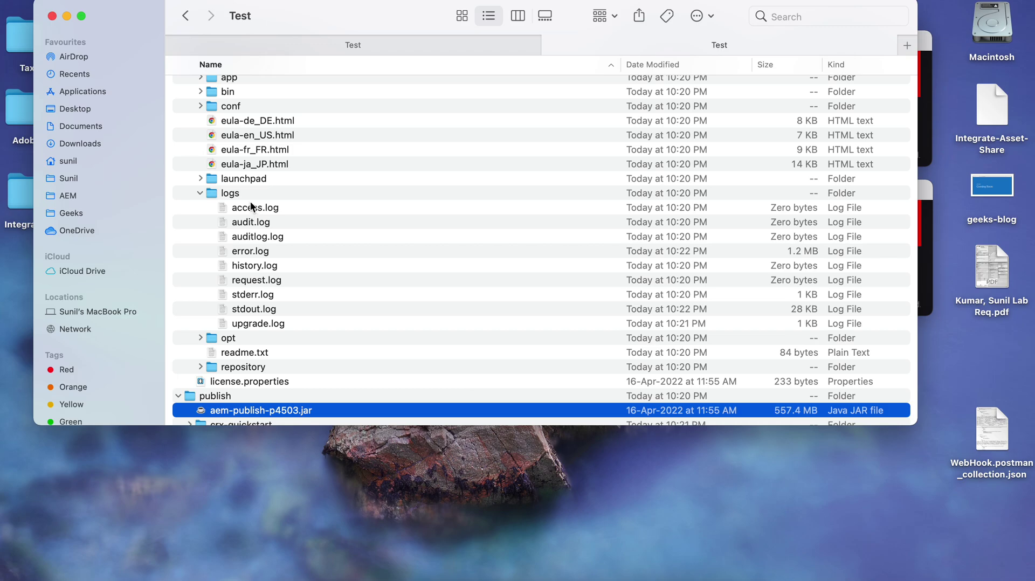
click(254, 251)
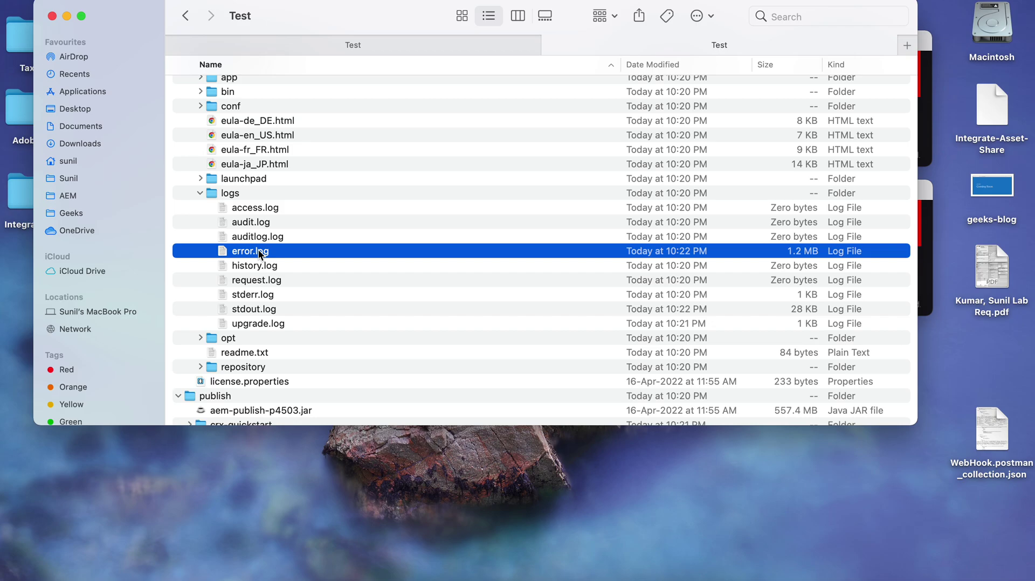
click(232, 195)
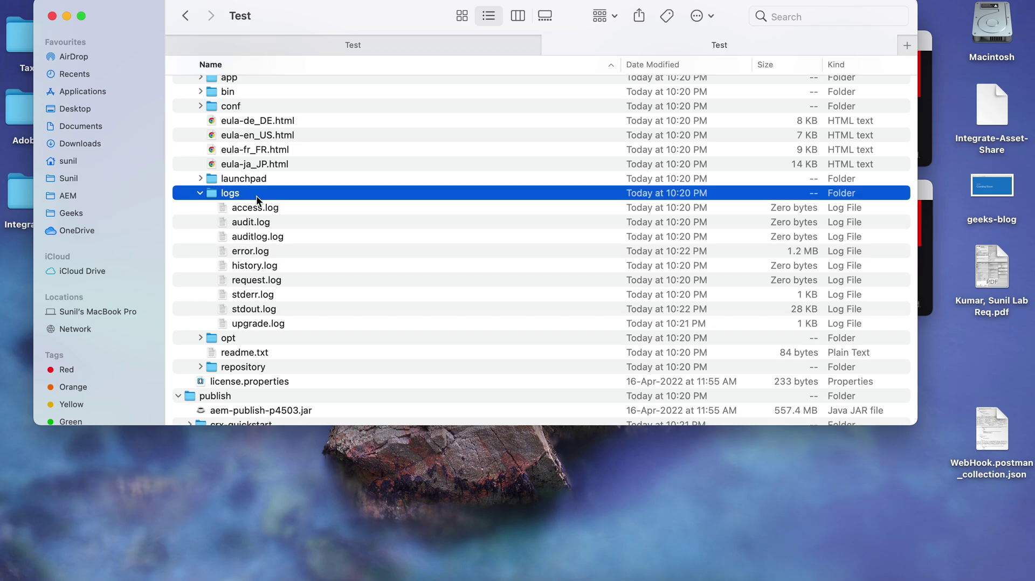
right_click(257, 195)
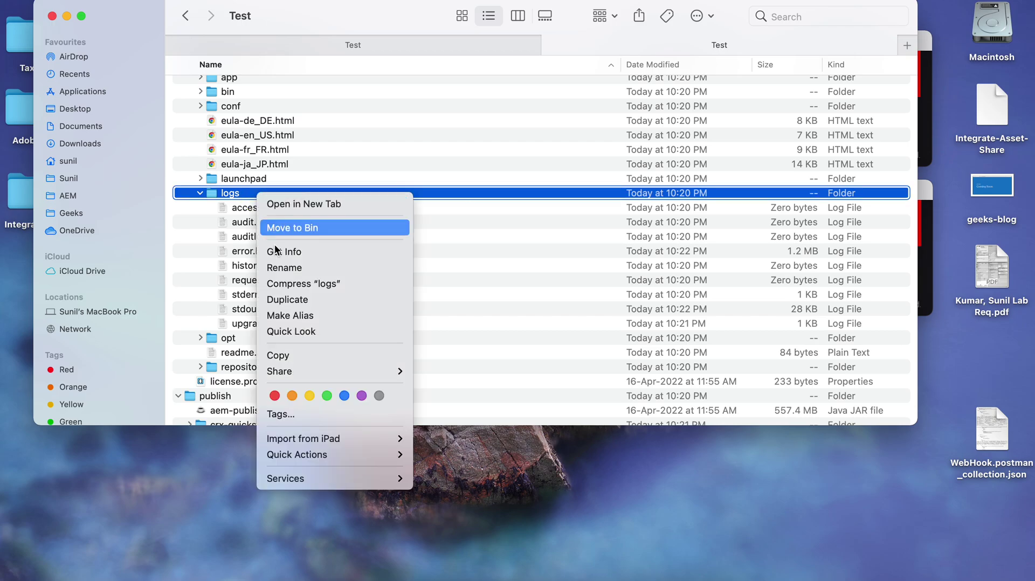
click(238, 192)
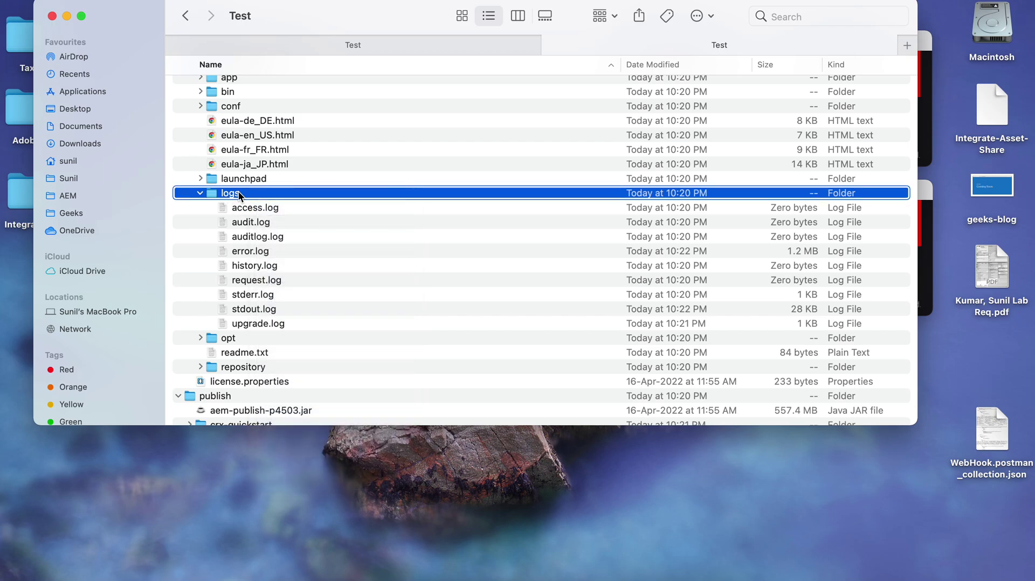
right_click(238, 191)
click(220, 198)
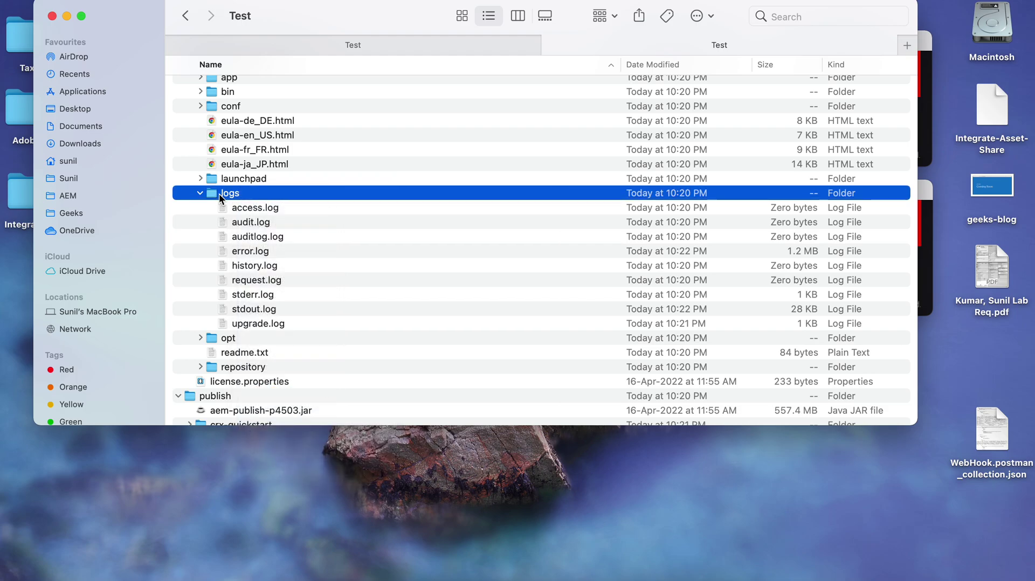
double_click(318, 254)
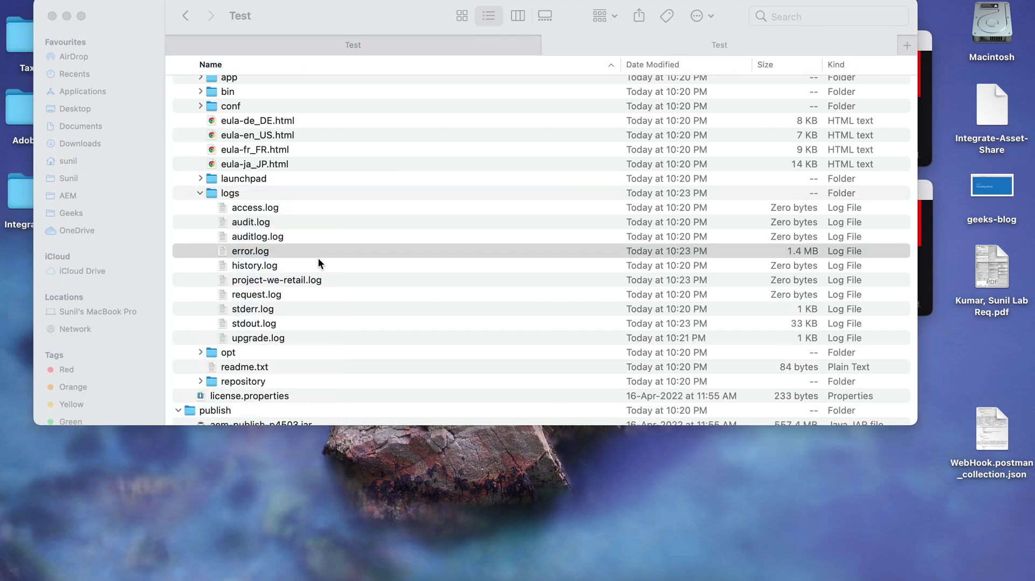
right_click(265, 251)
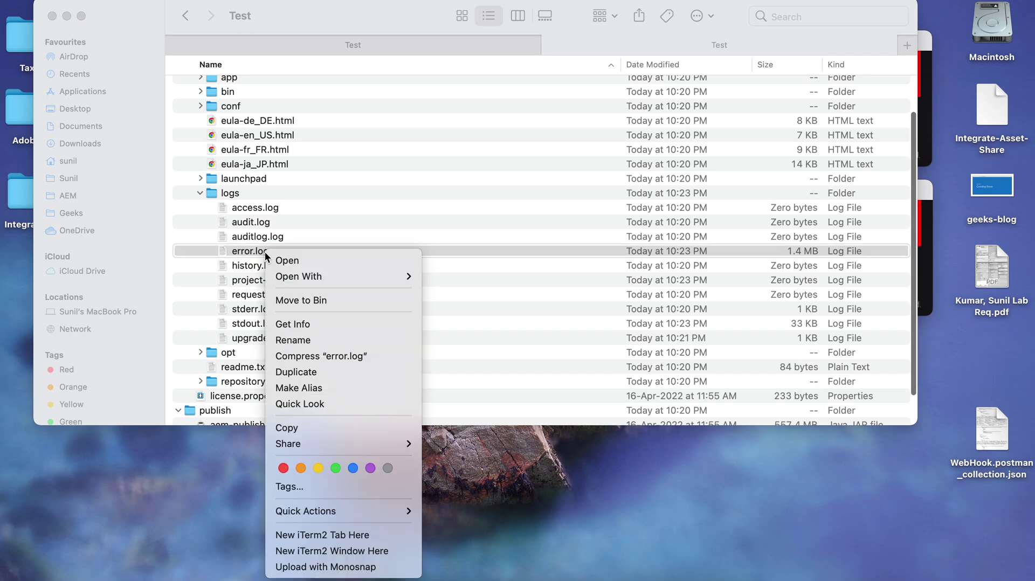
click(320, 536)
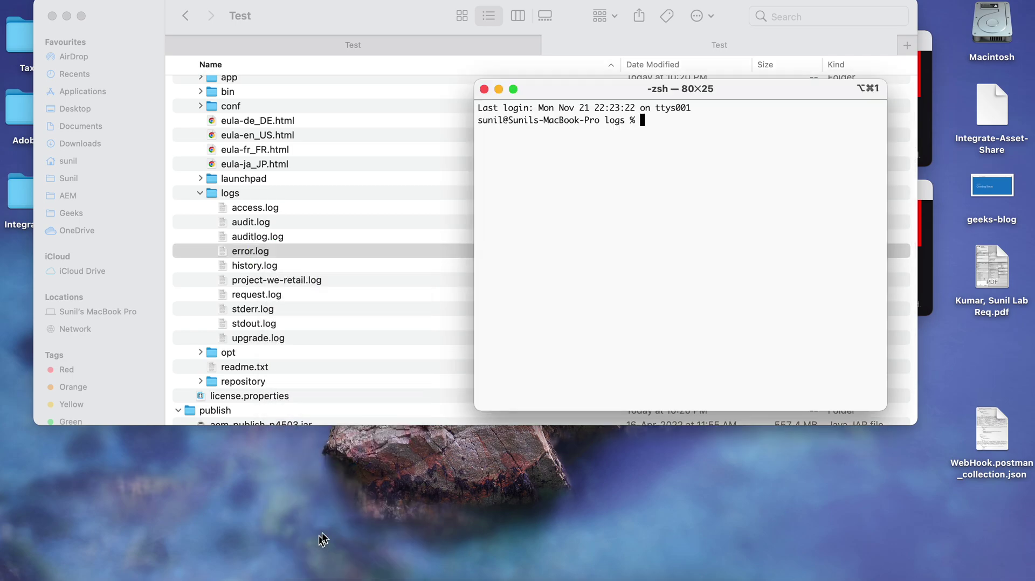
Widen the iTerm2 window and run tail -f error.log to follow the author log live.
drag(474, 218, 383, 216)
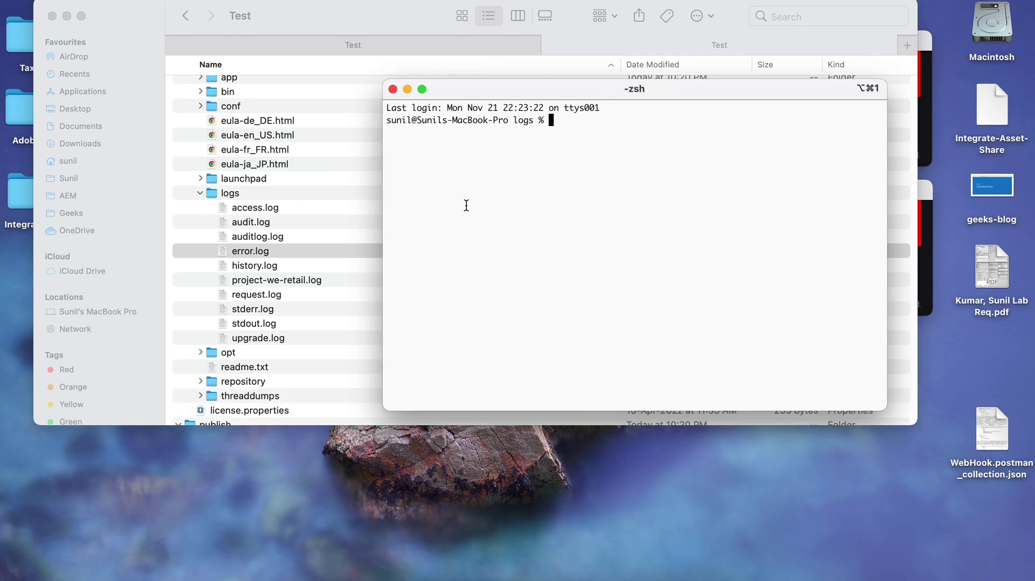
text(tail)
text(-f error.log)
drag(382, 241, 234, 233)
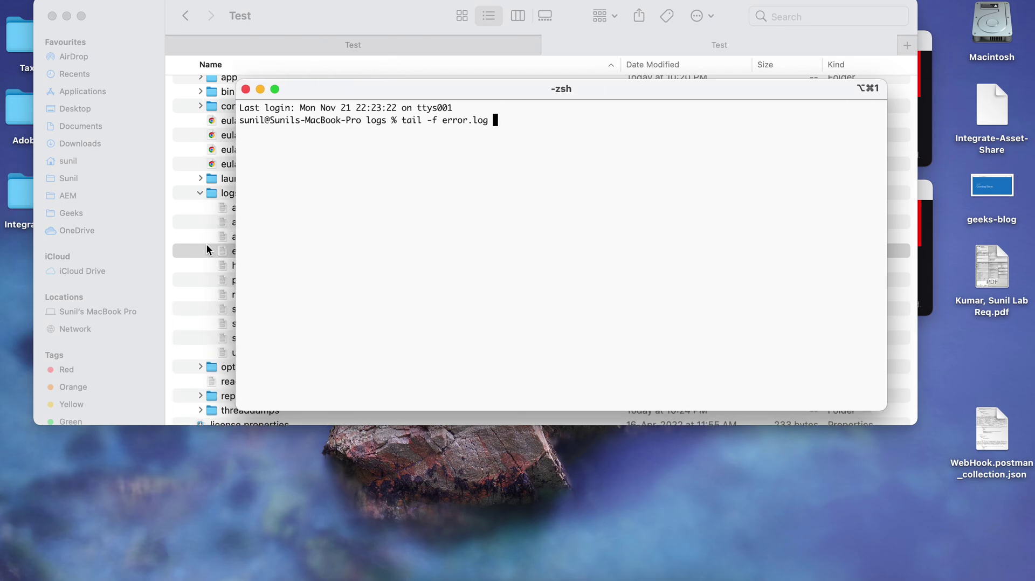
key(Return)
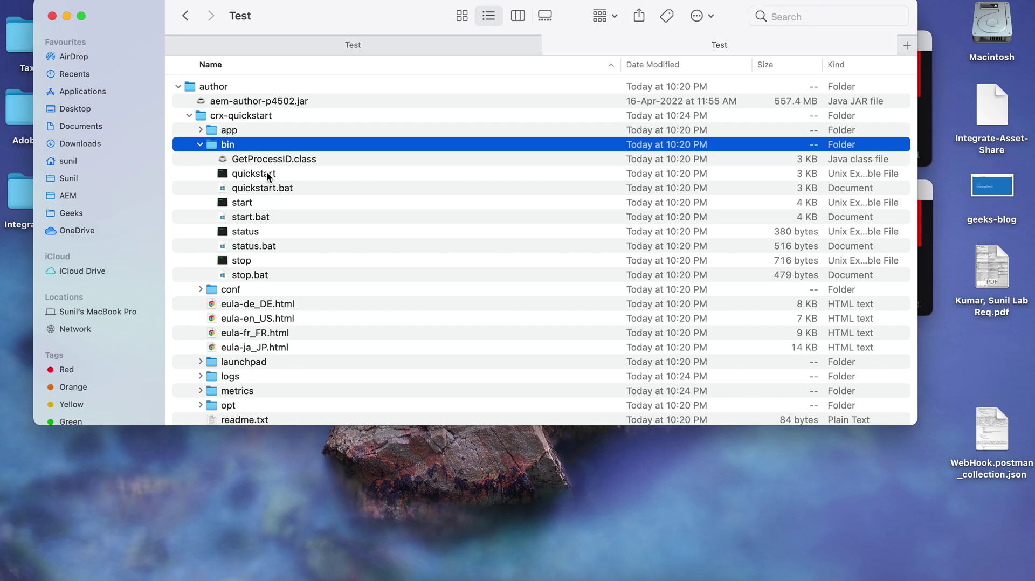
Run the start script in the author's crx-quickstart bin folder.
click(260, 189)
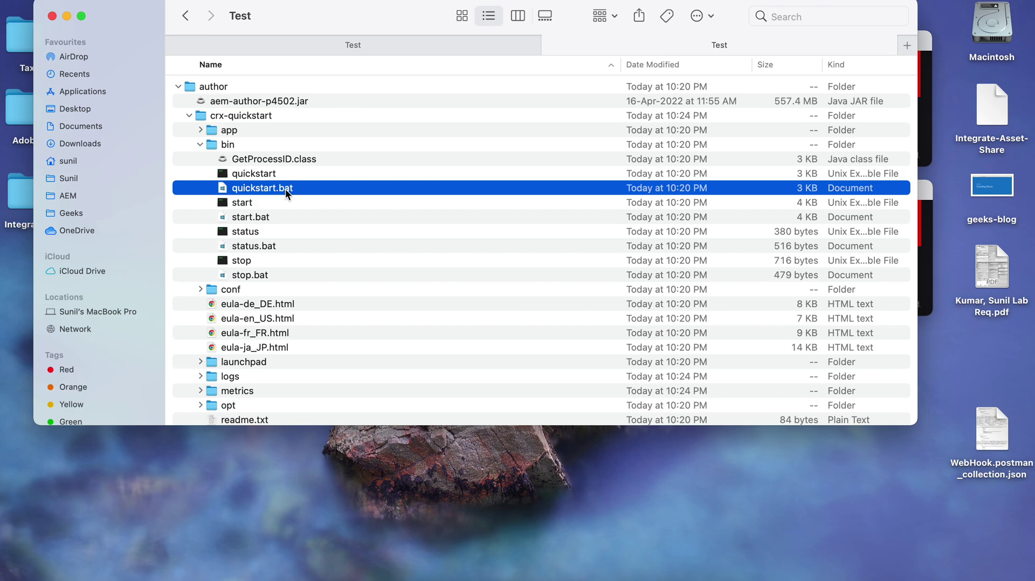
click(250, 205)
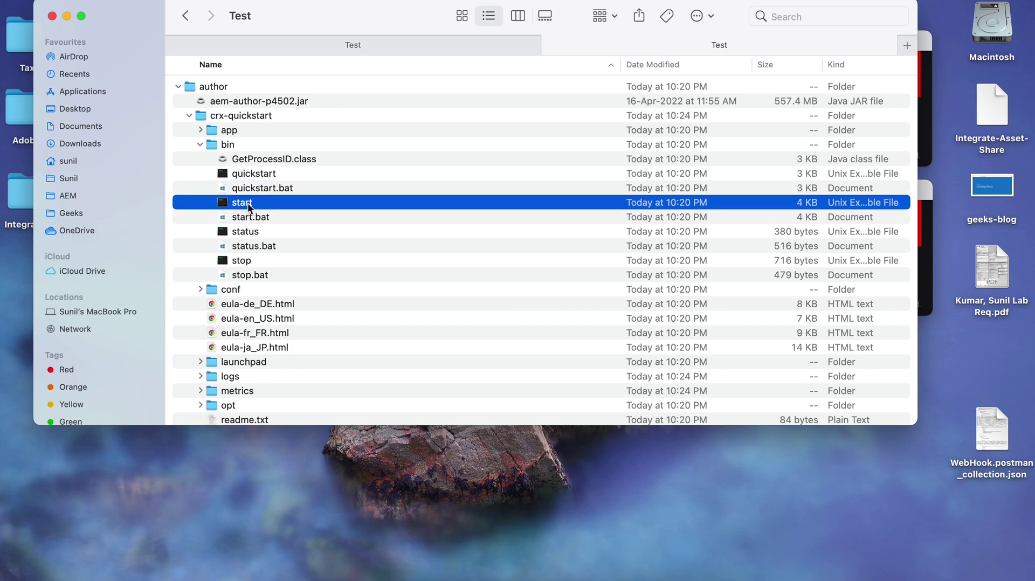
double_click(261, 204)
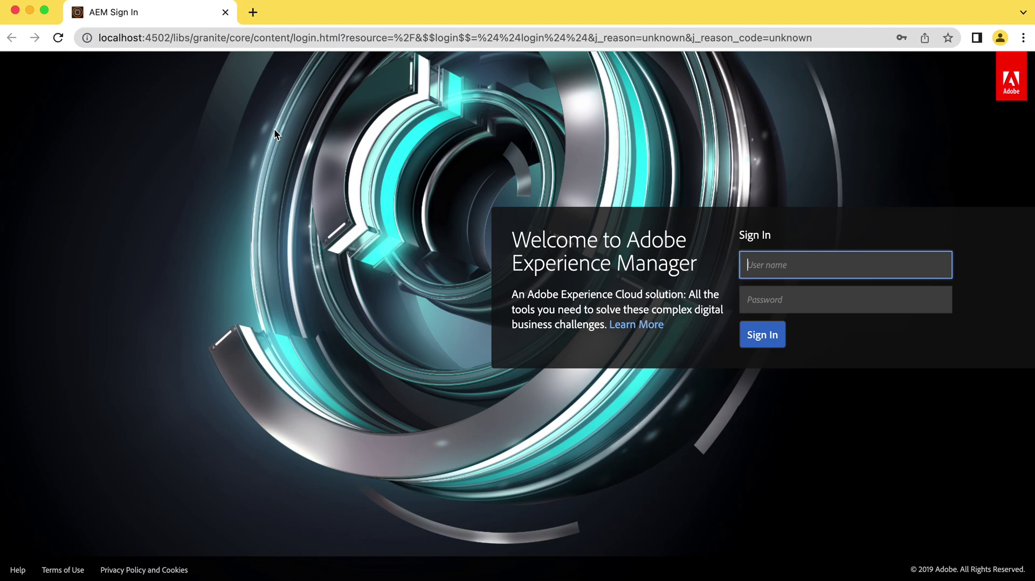
Bring up the sign-in page and highlight the localhost:4502 address.
key(super+Tab)
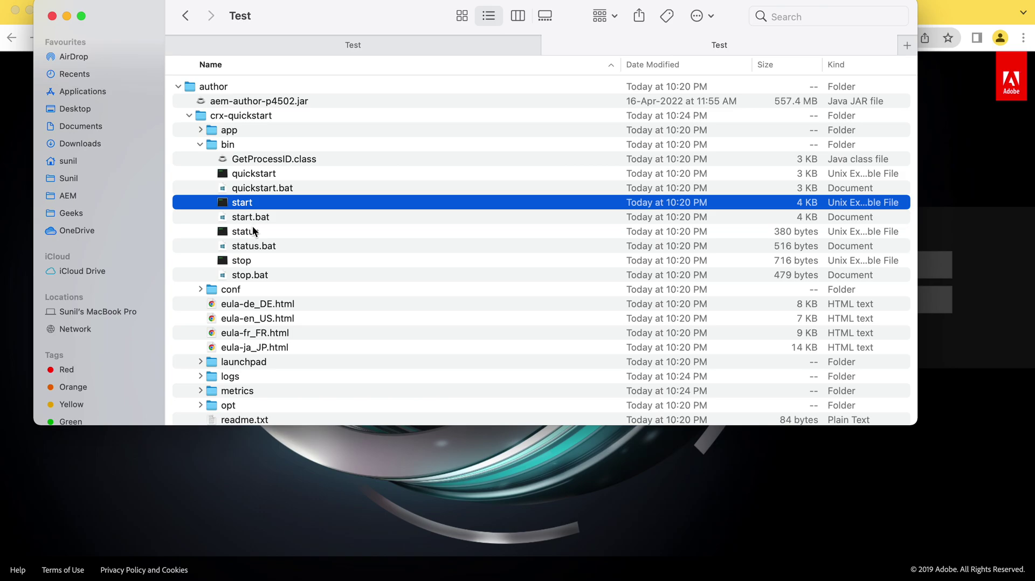
click(52, 17)
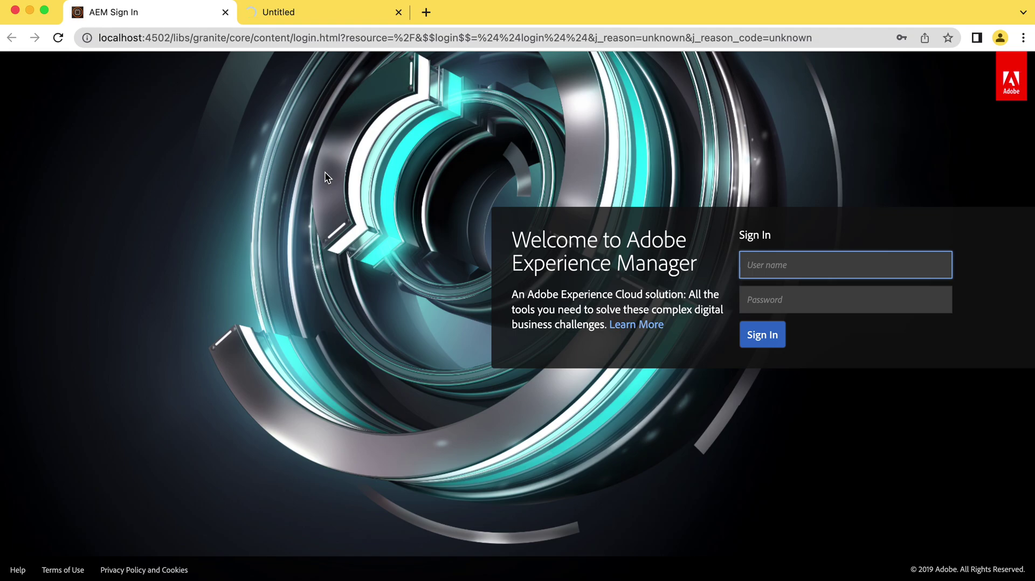
click(173, 42)
click(173, 42)
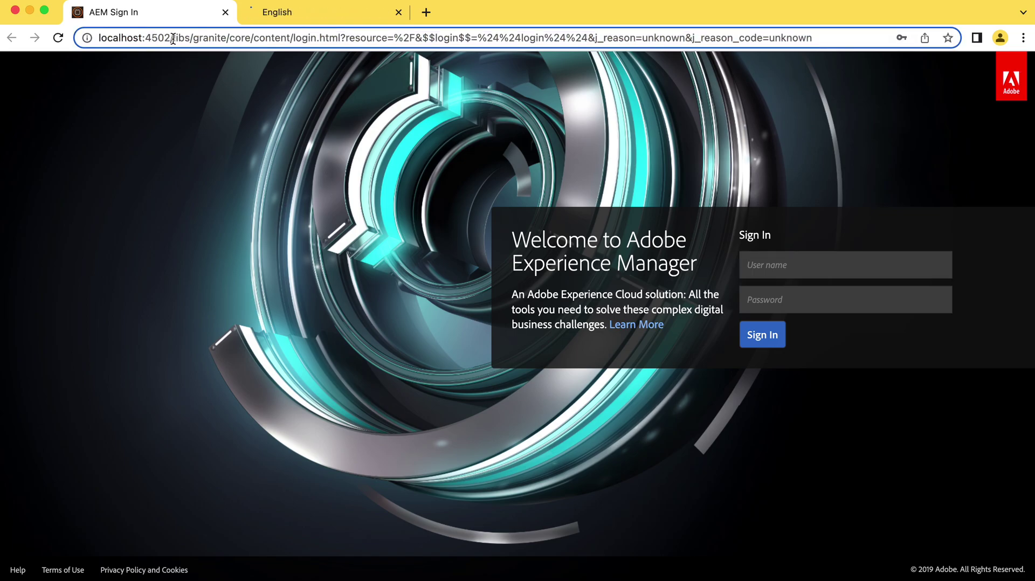
drag(173, 39, 83, 38)
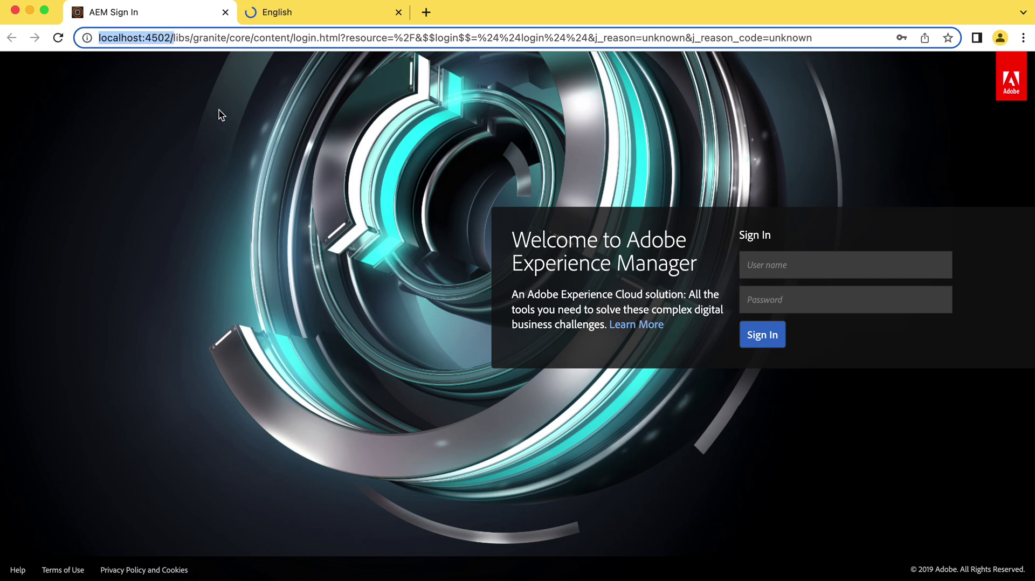
click(189, 60)
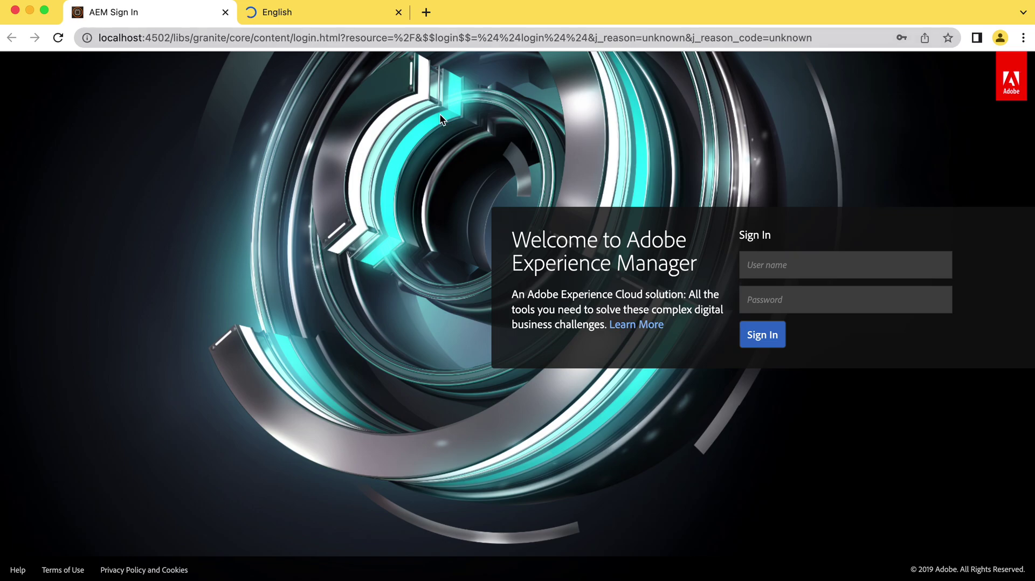
Sign in to the author instance with the default administrator user name and password.
click(802, 268)
text(admin)
key(Tab)
text(admin)
click(749, 333)
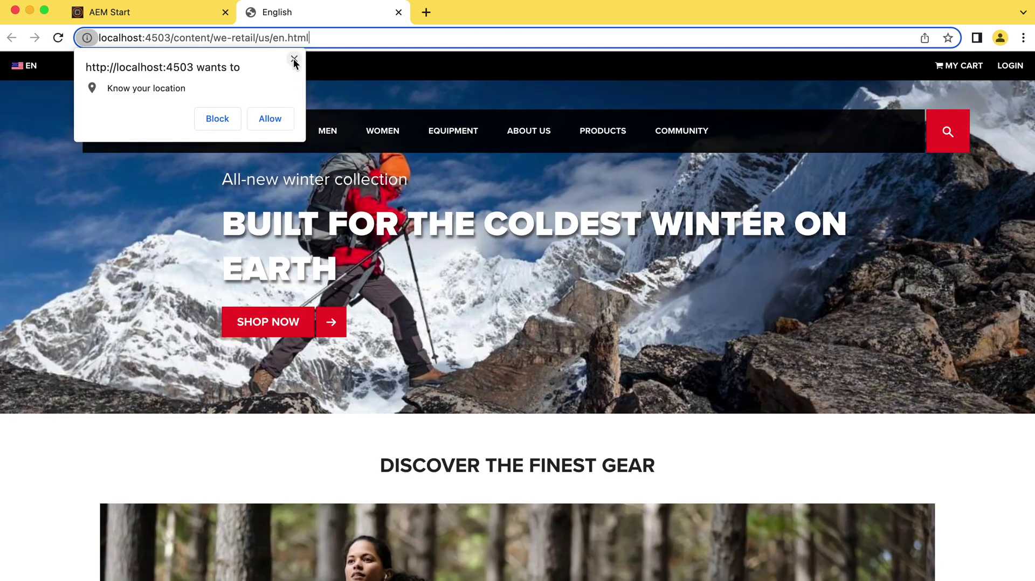
Block the We.Retail location request, check the author Start tab, then return to the English page.
click(294, 59)
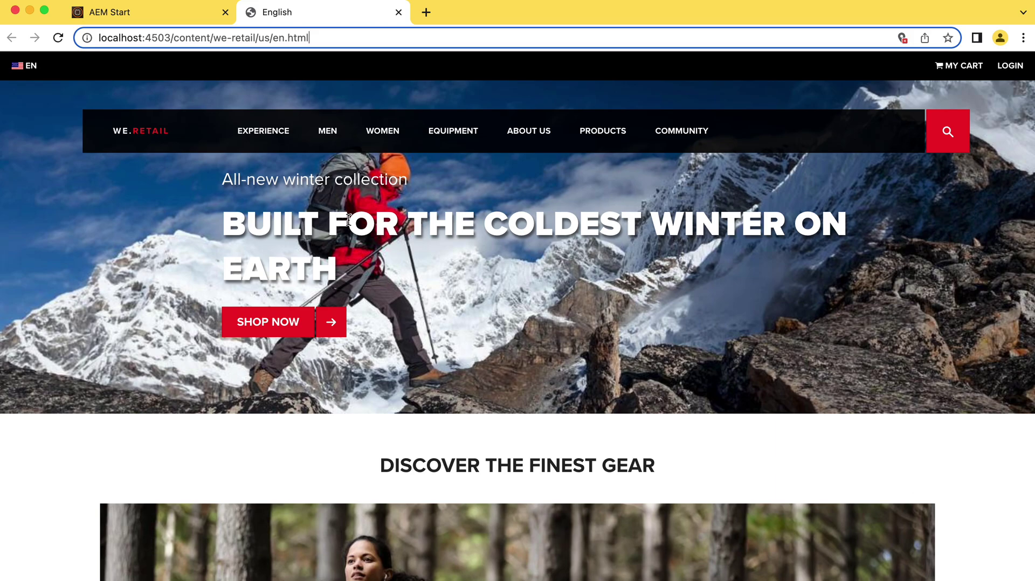
scroll(441, 318, down, 3)
scroll(441, 318, up, 3)
scroll(441, 317, down, 1)
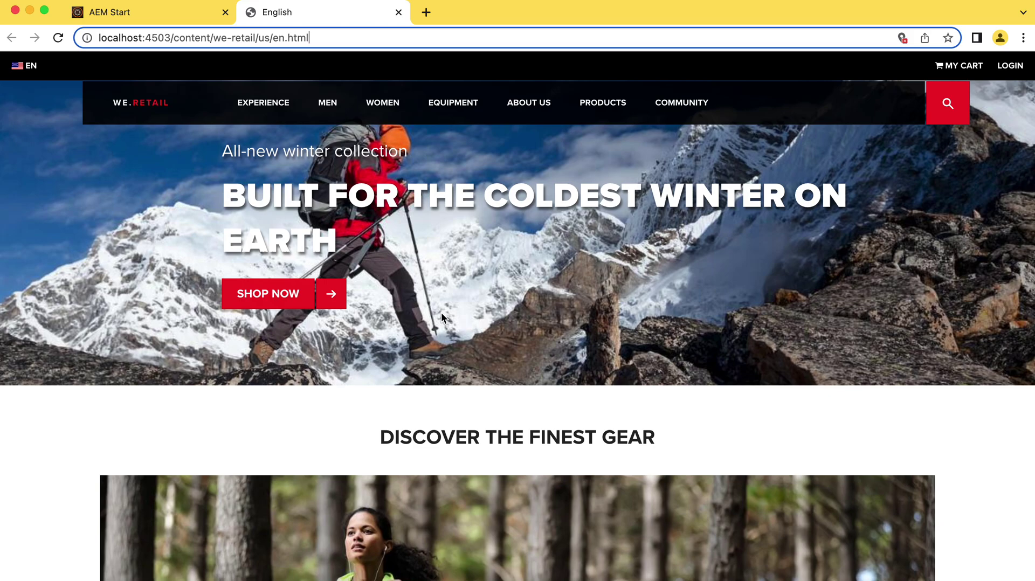
click(116, 16)
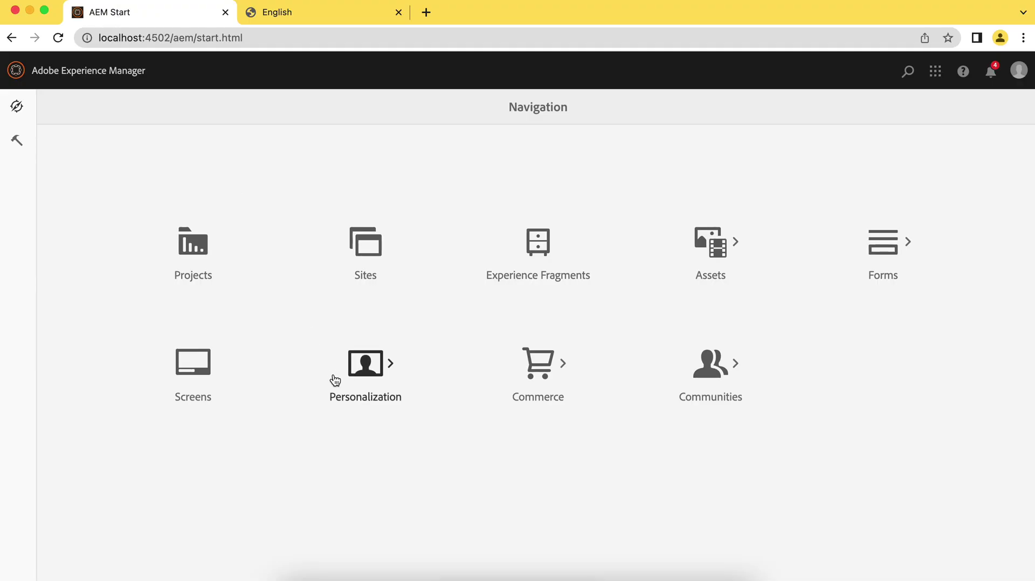
click(346, 17)
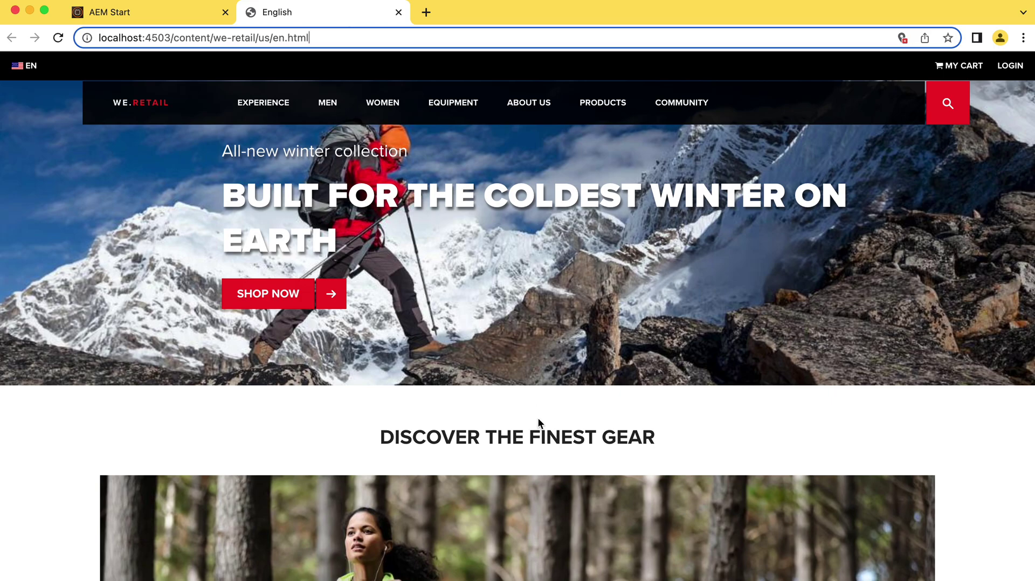
Switch off the 4503 publish and 4502 author Quickstart servers.
click(636, 558)
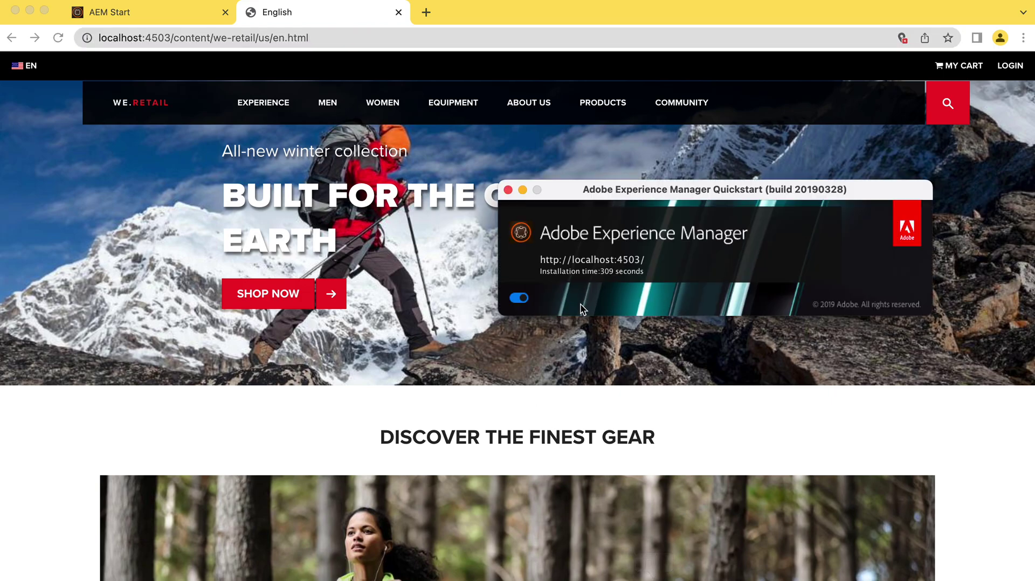
click(618, 561)
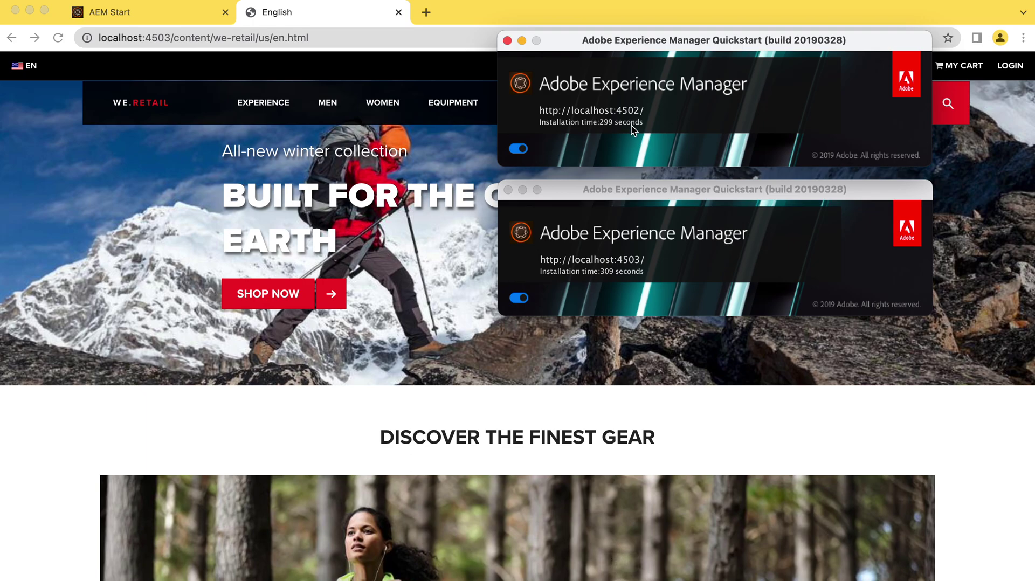
click(519, 299)
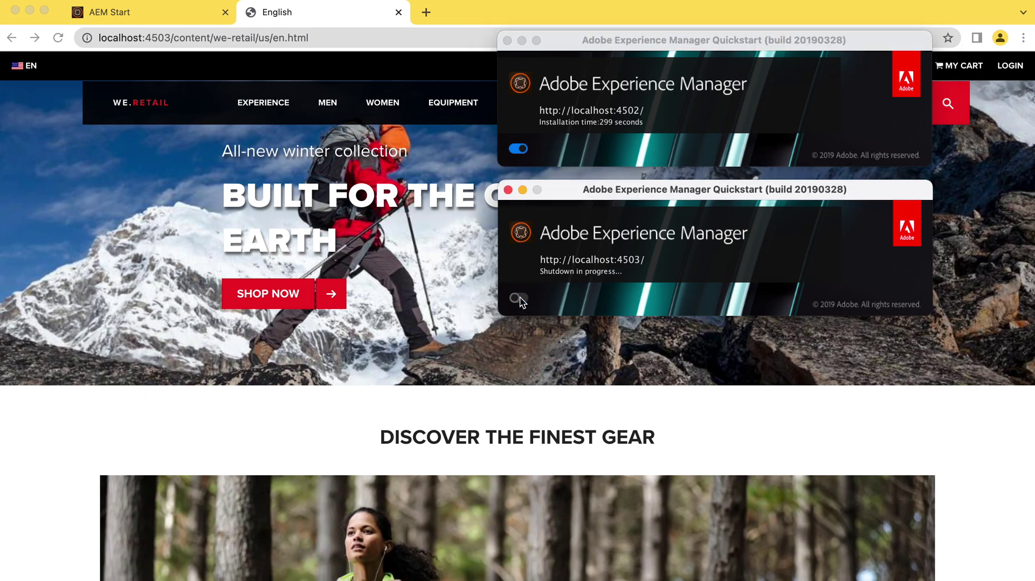
click(518, 149)
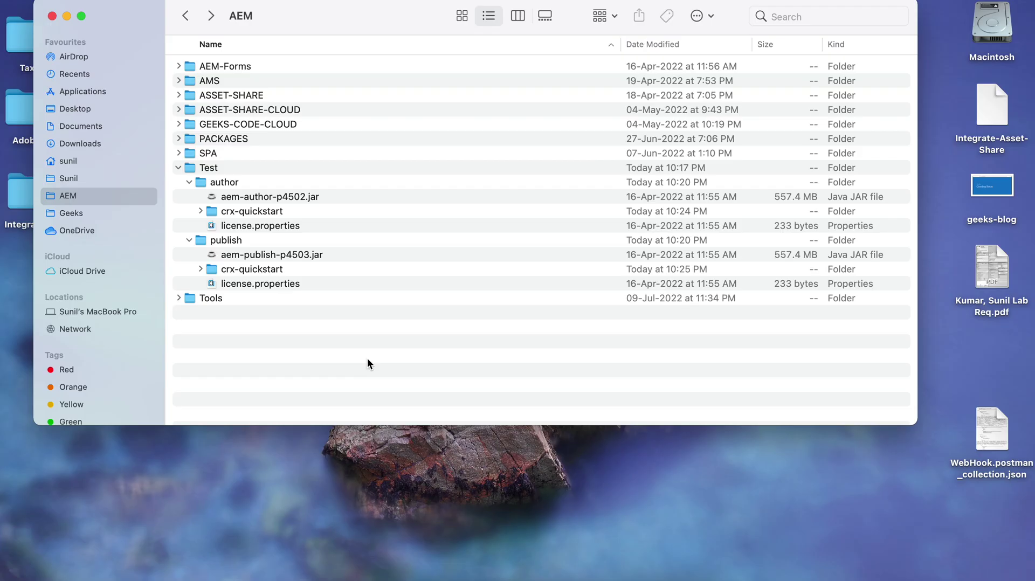
Select the author's crx-quickstart folder in Finder.
click(228, 210)
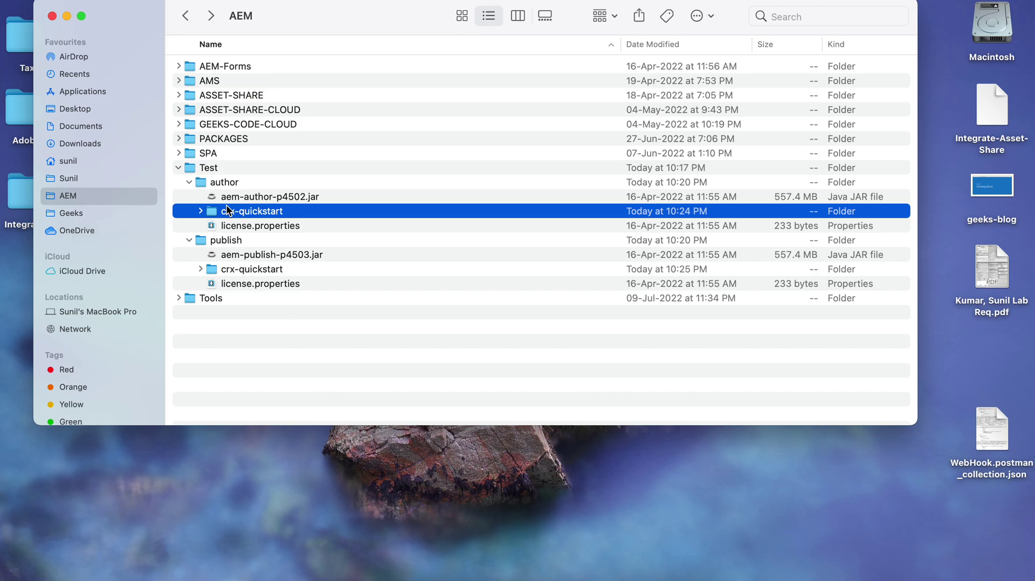
right_click(227, 209)
click(222, 209)
Move the author's crx-quickstart folder to the Bin and rename the author jar to aem-quickstart-6.5.0.jar.
right_click(224, 213)
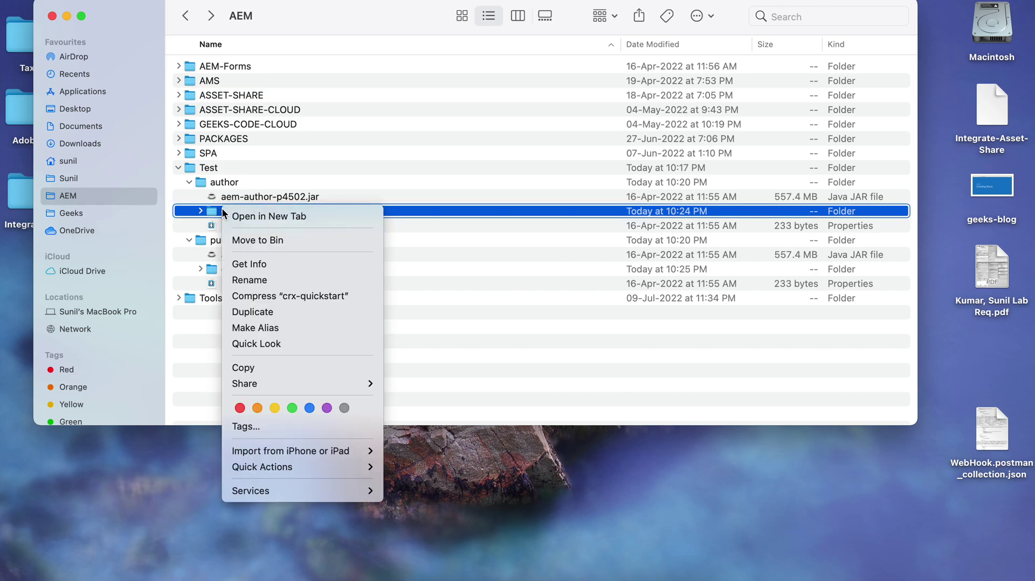
click(275, 241)
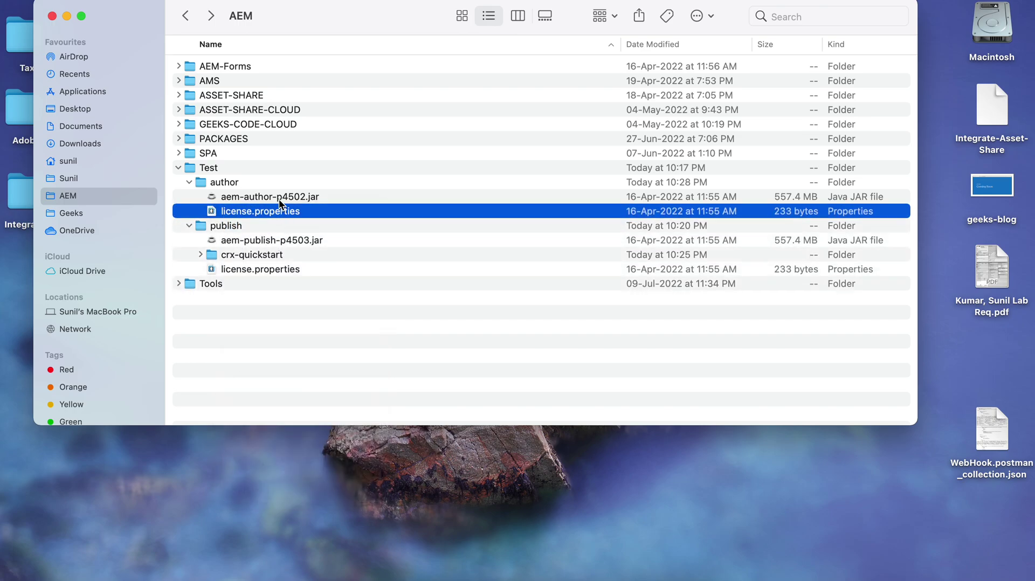
click(279, 199)
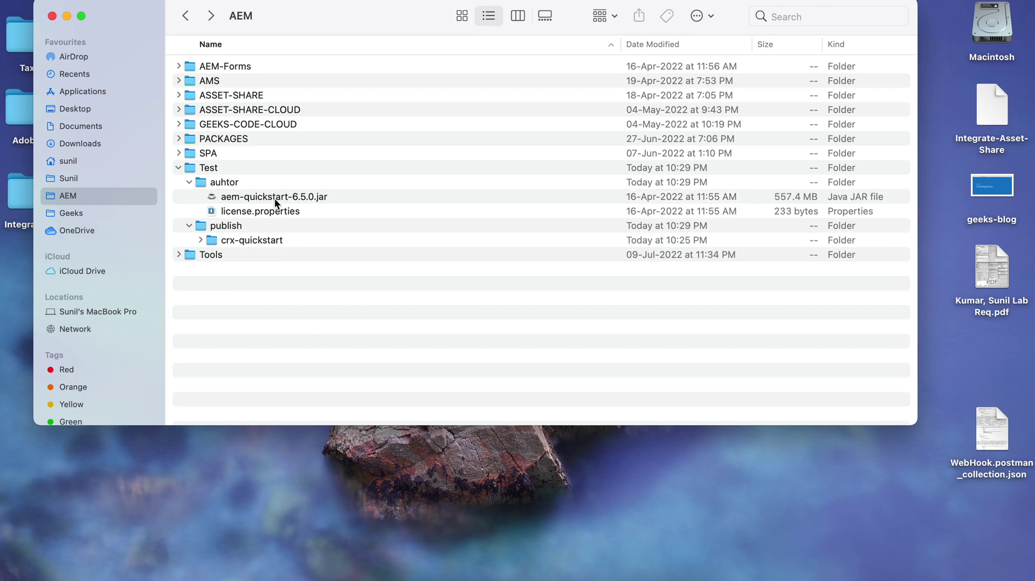
click(233, 183)
Open a Terminal window at the auhtor folder and widen and reposition it.
right_click(234, 184)
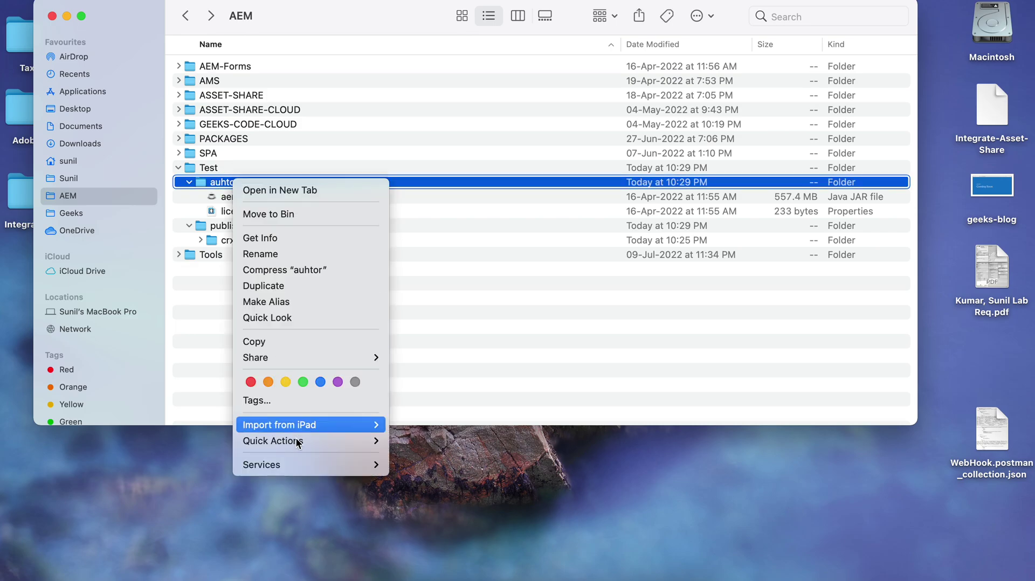
mouse_move(298, 466)
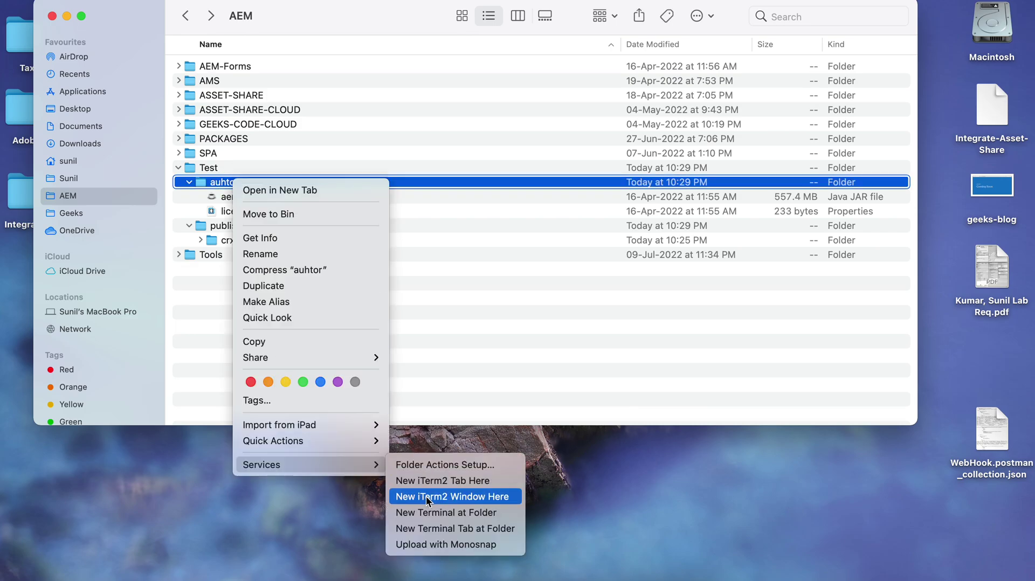
click(432, 513)
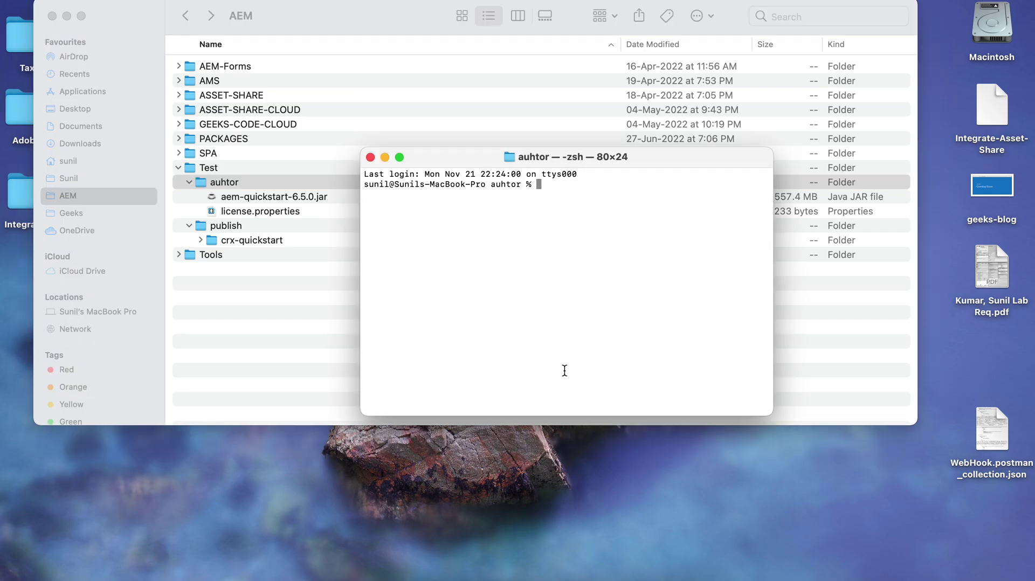
drag(773, 299, 899, 291)
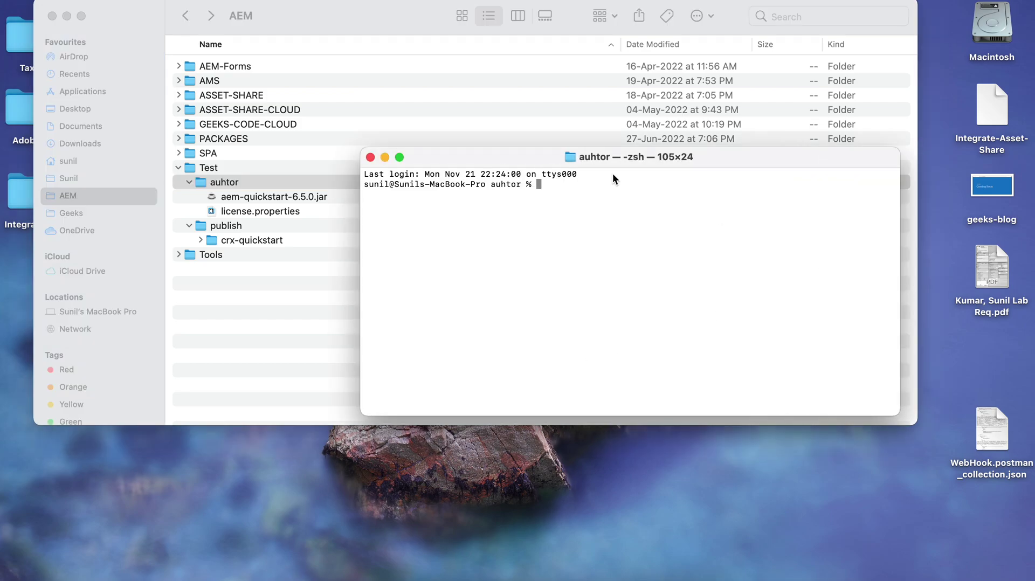
drag(528, 157, 562, 117)
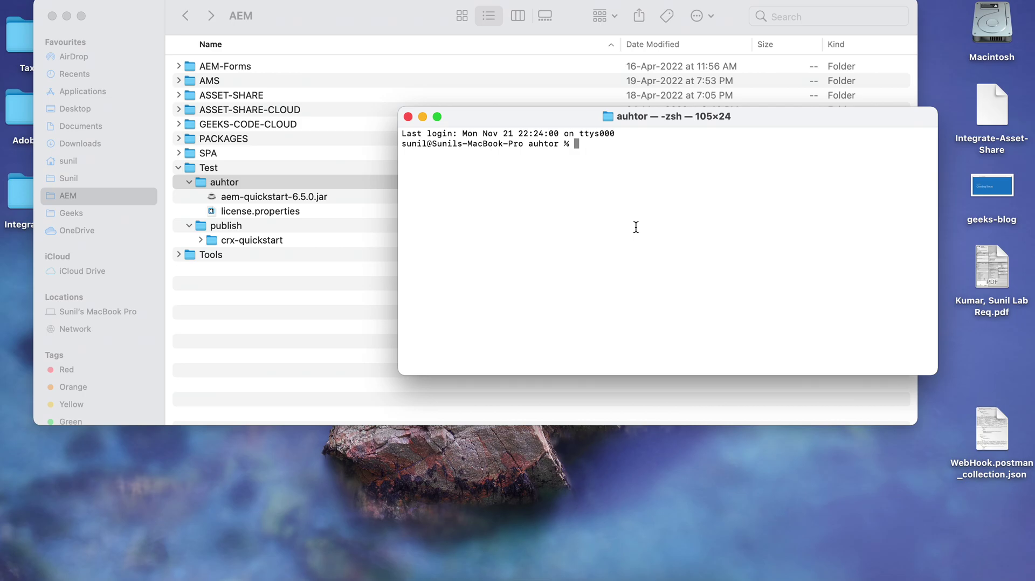
Run java -jar aem-quickstart-6.5.0.jar -unpack while watching the auhtor folder.
text(java -jar ae)
key(Tab)
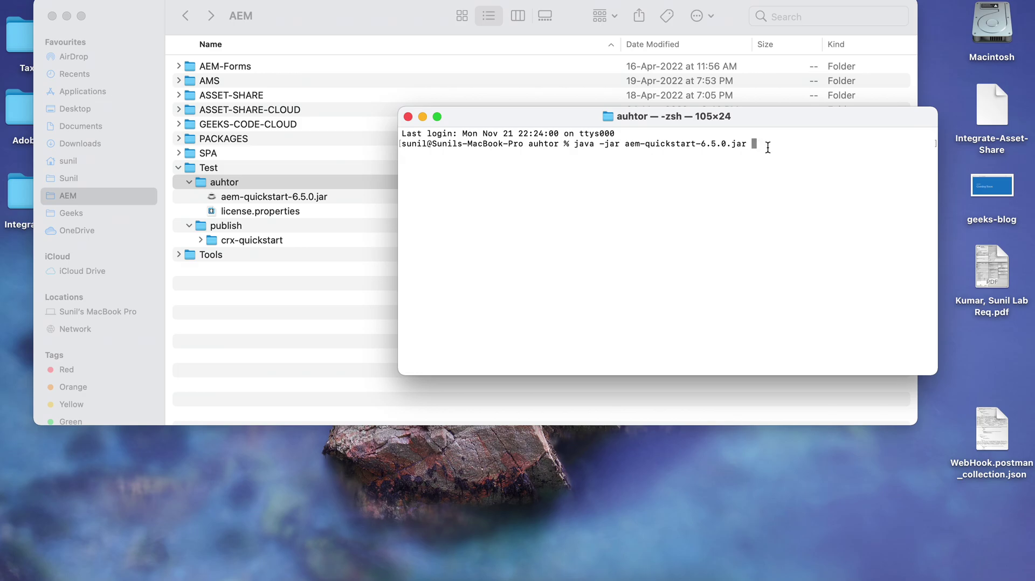
text(-unpack)
double_click(227, 175)
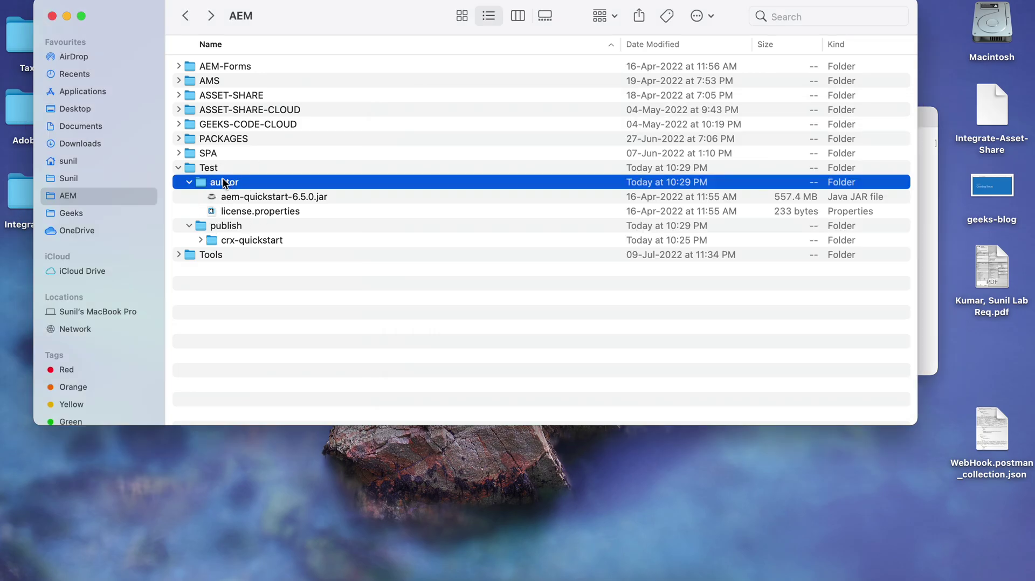
click(671, 577)
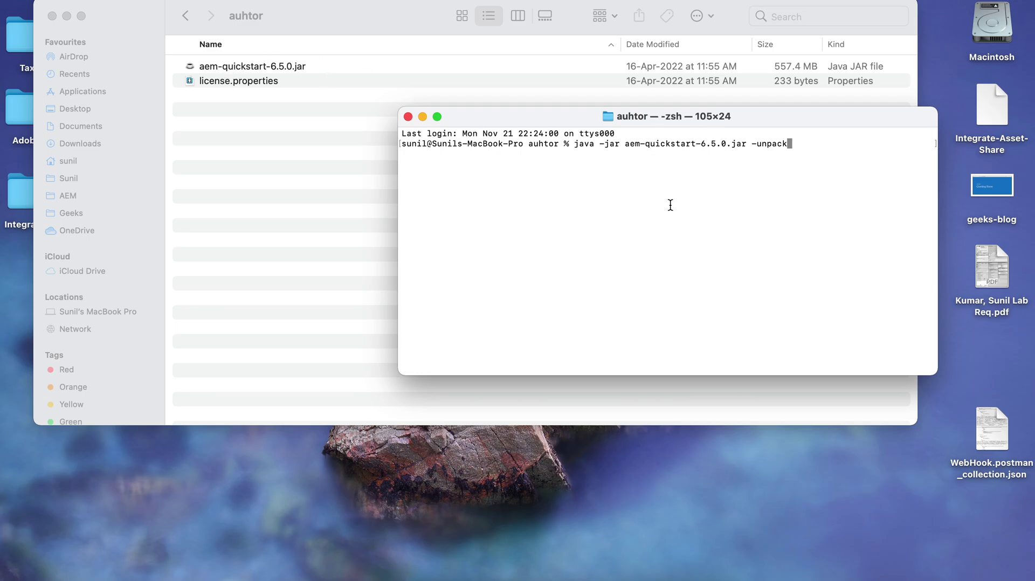
key(Return)
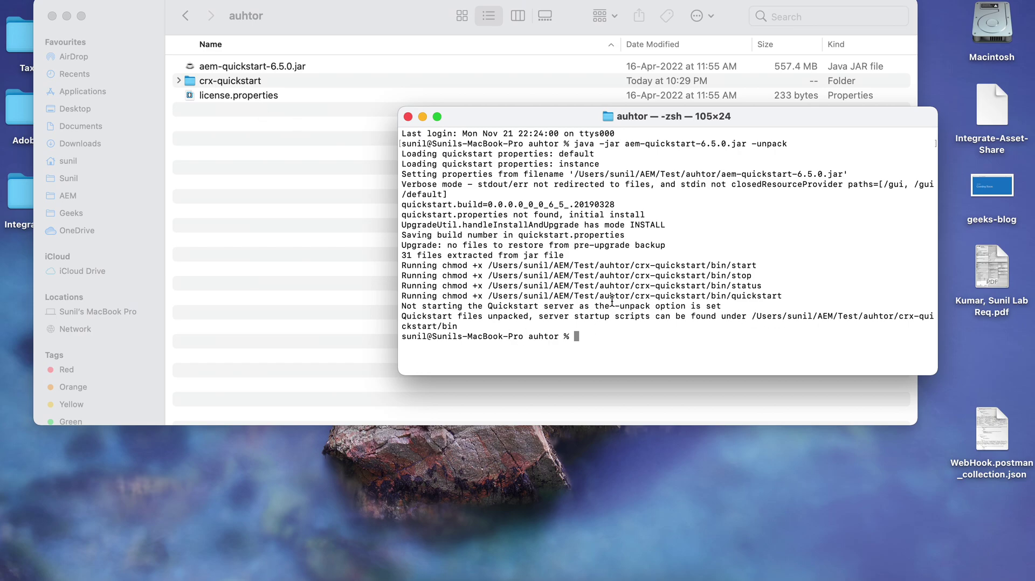
Open crx-quickstart/bin/start in Brackets, showing defaults CQ_PORT=4502 and CQ_RUNMODE='author'.
click(409, 117)
click(179, 80)
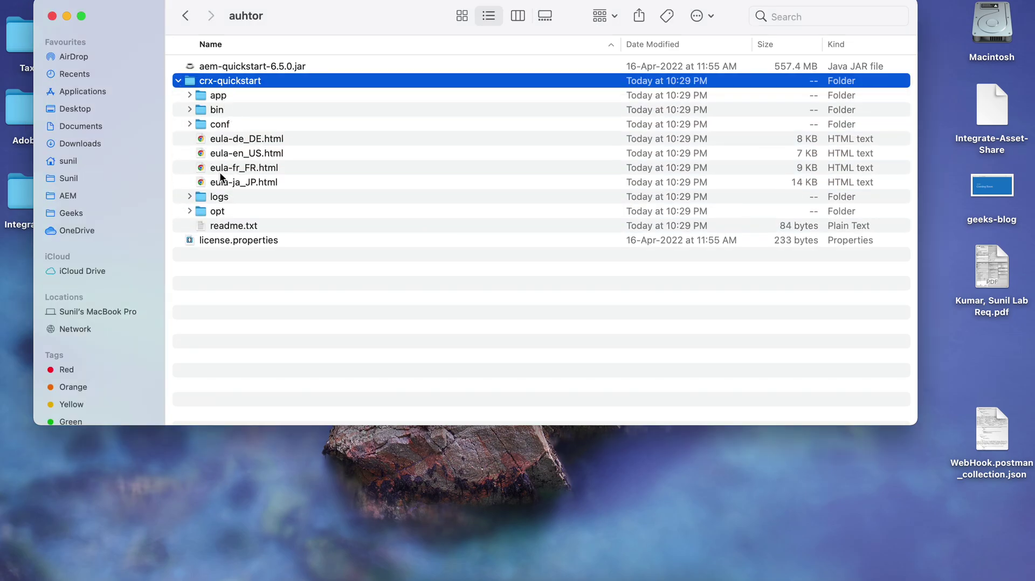
click(189, 196)
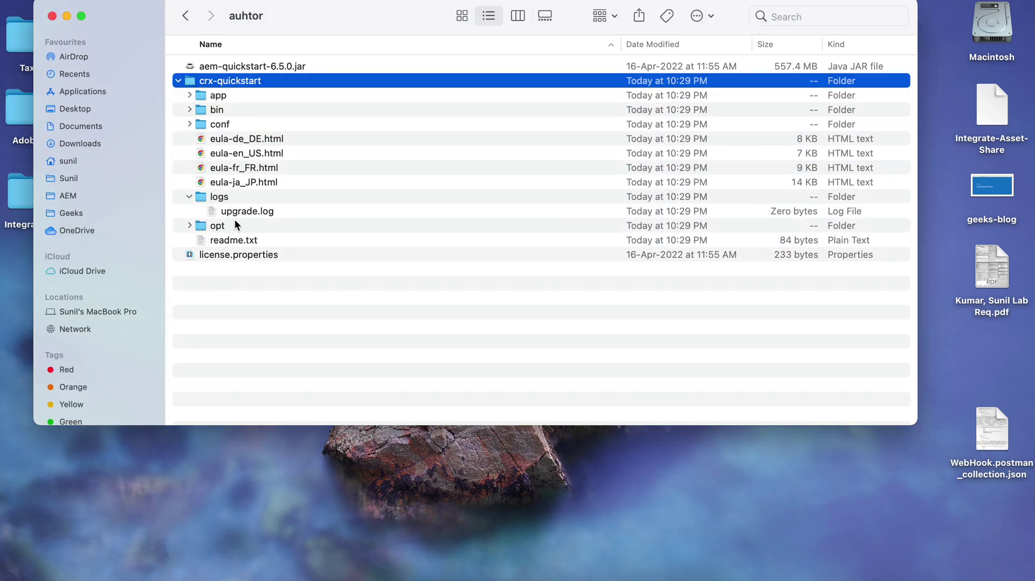
click(189, 196)
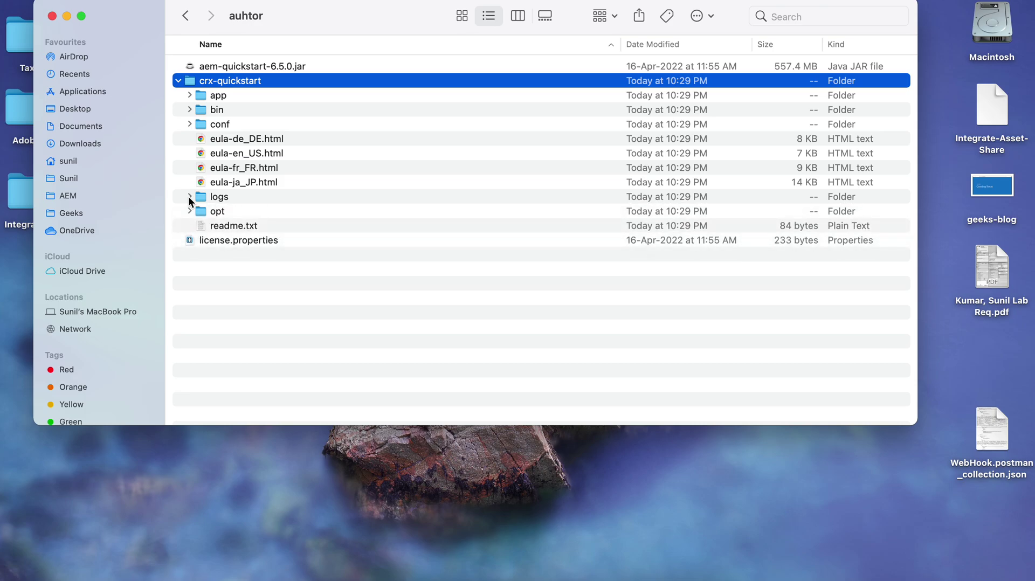
click(189, 109)
click(239, 169)
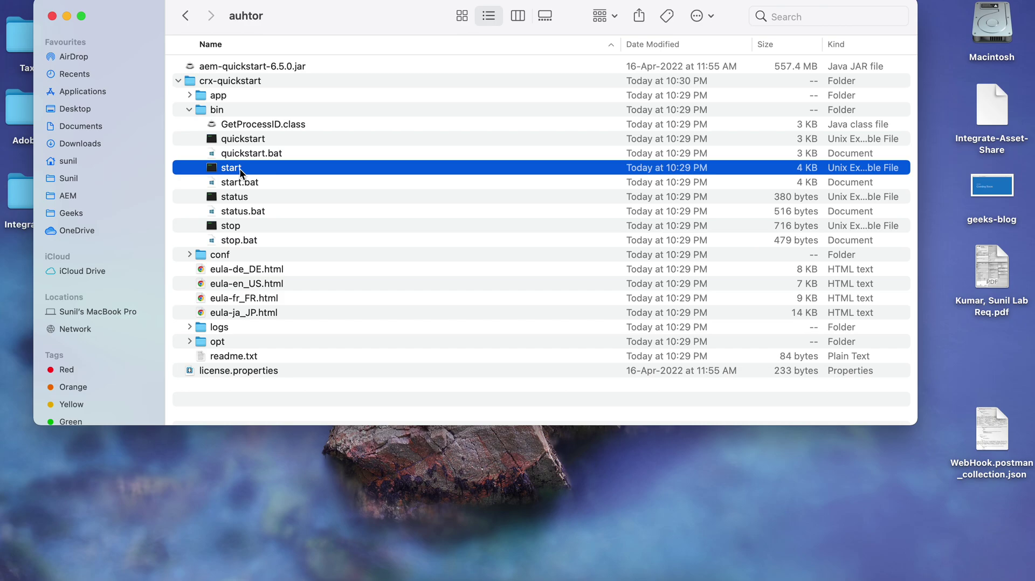
right_click(270, 170)
mouse_move(315, 198)
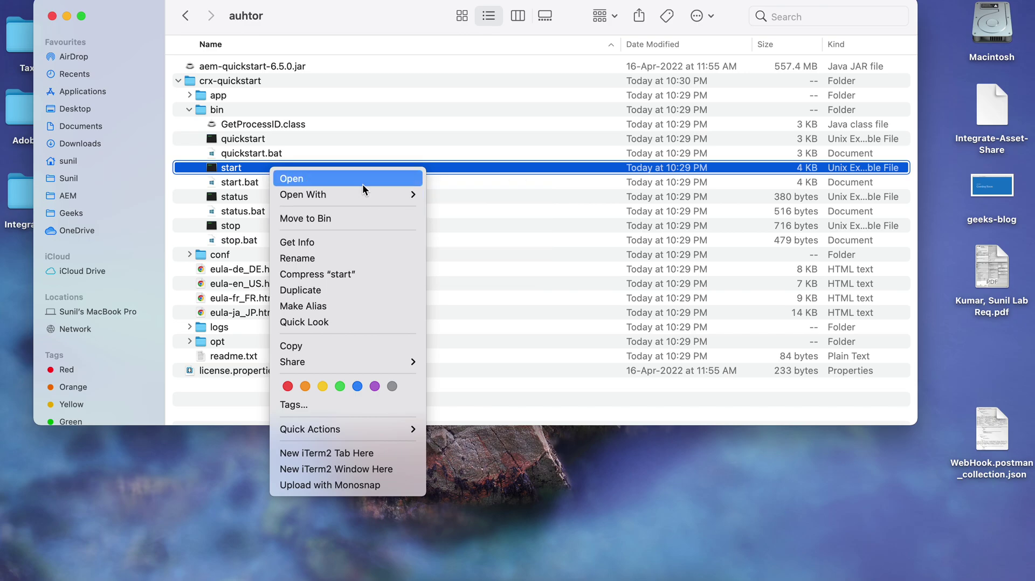
mouse_move(364, 195)
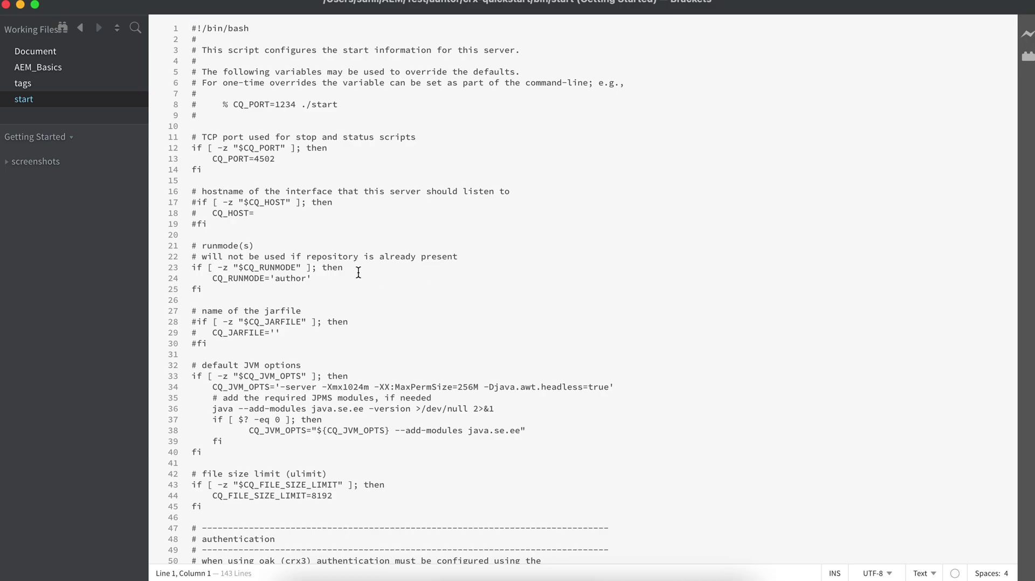
Change the start script's CQ_PORT from 4502 to 5502.
double_click(277, 158)
click(281, 158)
key(BackSpace)
text(5)
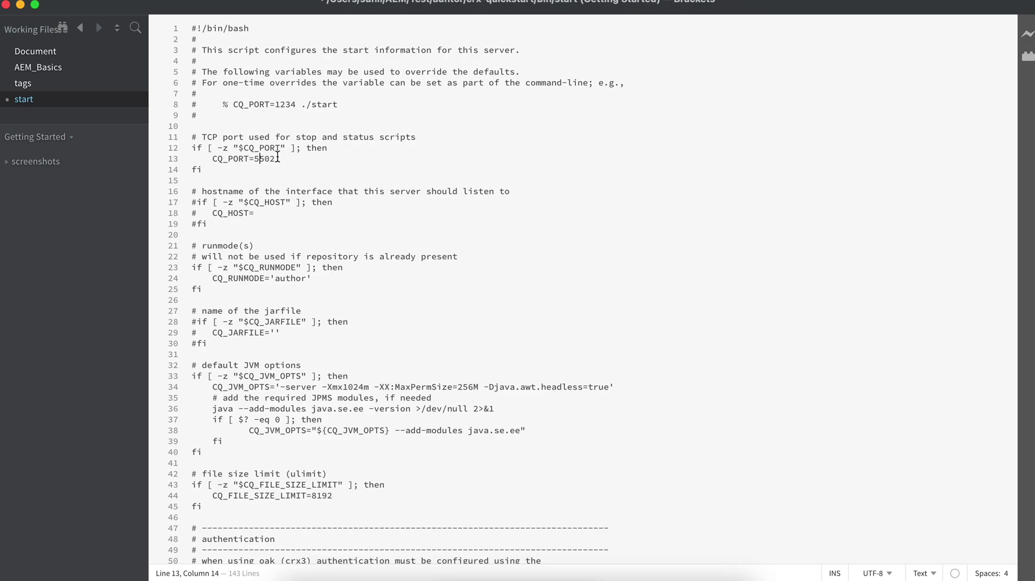
click(279, 158)
Set CQ_RUNMODE to 'author,geeks' and save the start script.
double_click(282, 278)
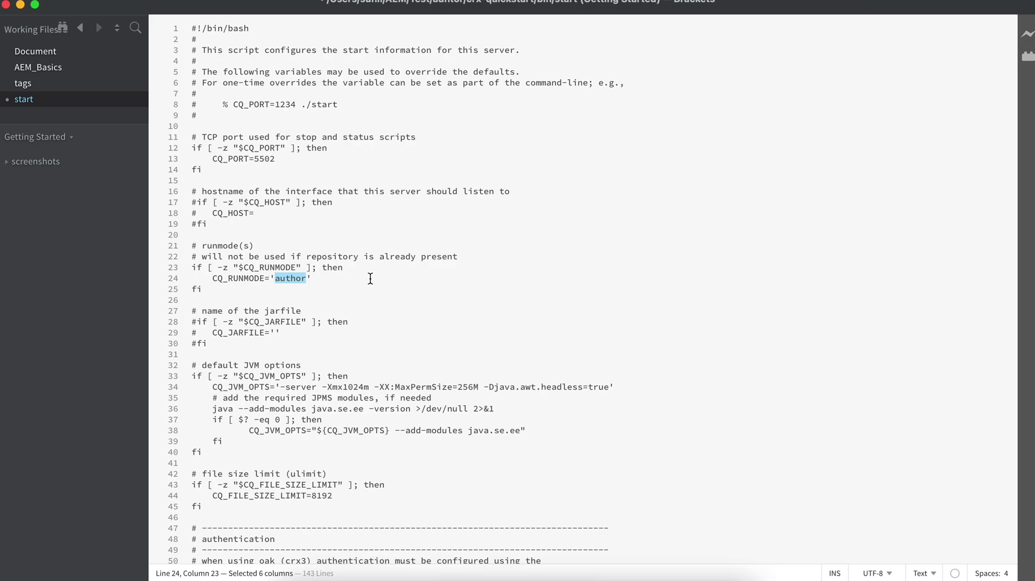
click(307, 277)
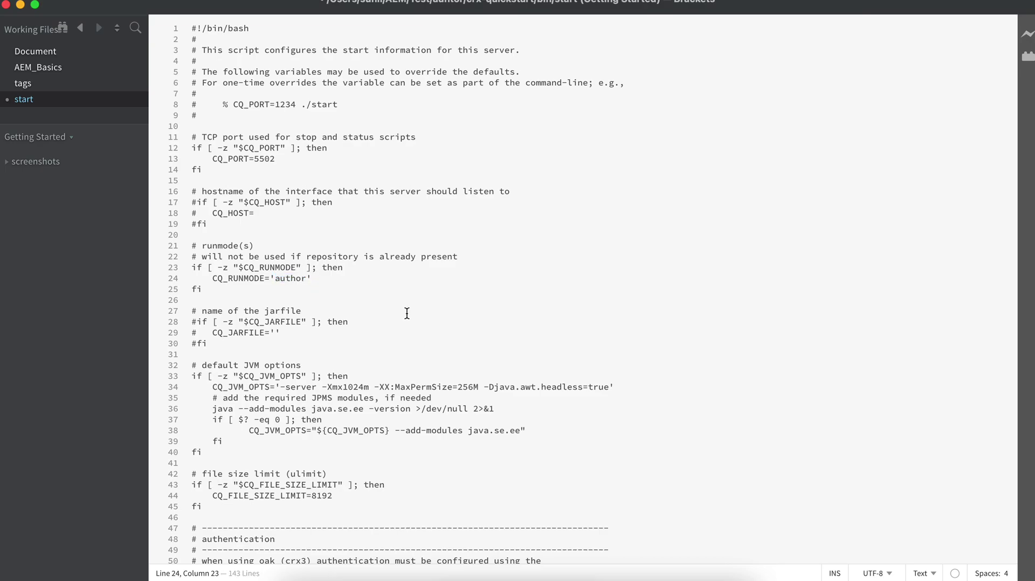
text(,)
text(geeks)
key(super+s)
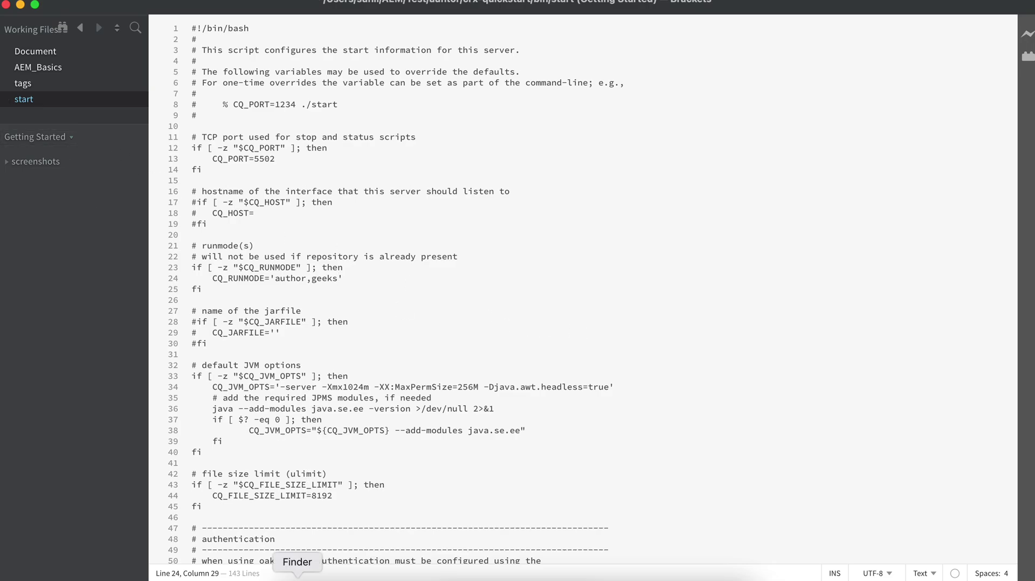
Run the edited start script in Terminal to launch the author server on port 5502.
click(297, 577)
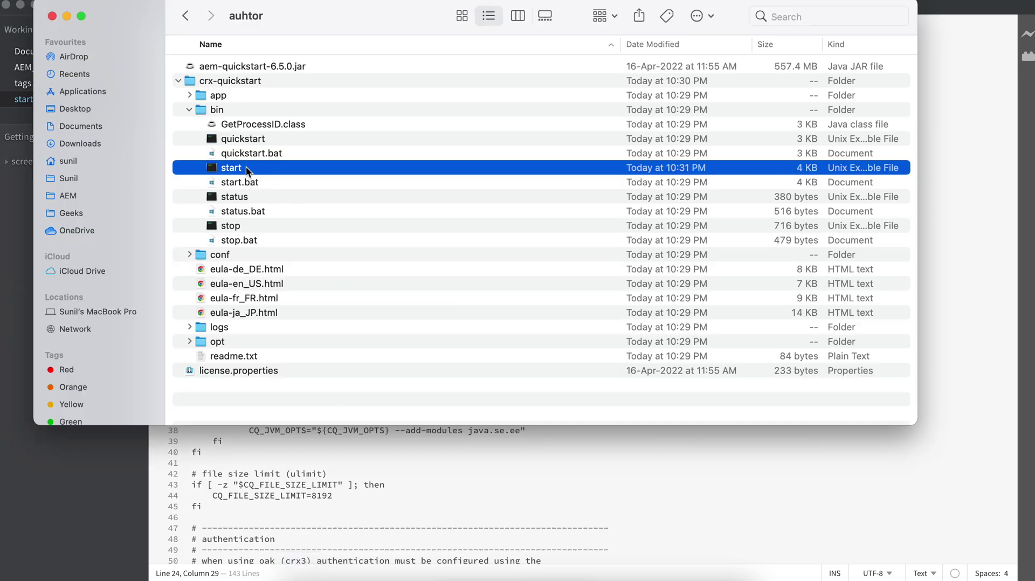
key(super+Tab)
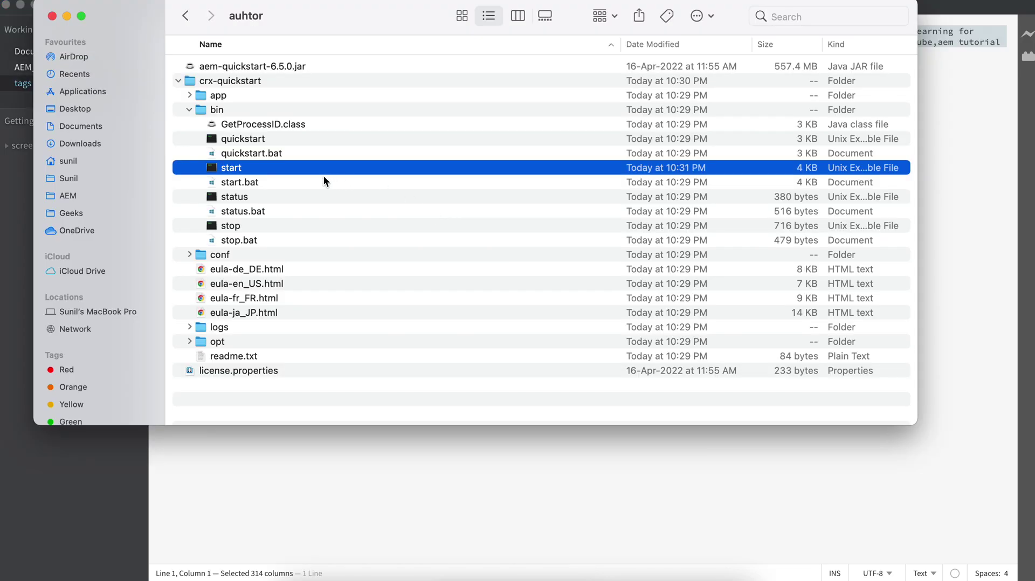
right_click(247, 167)
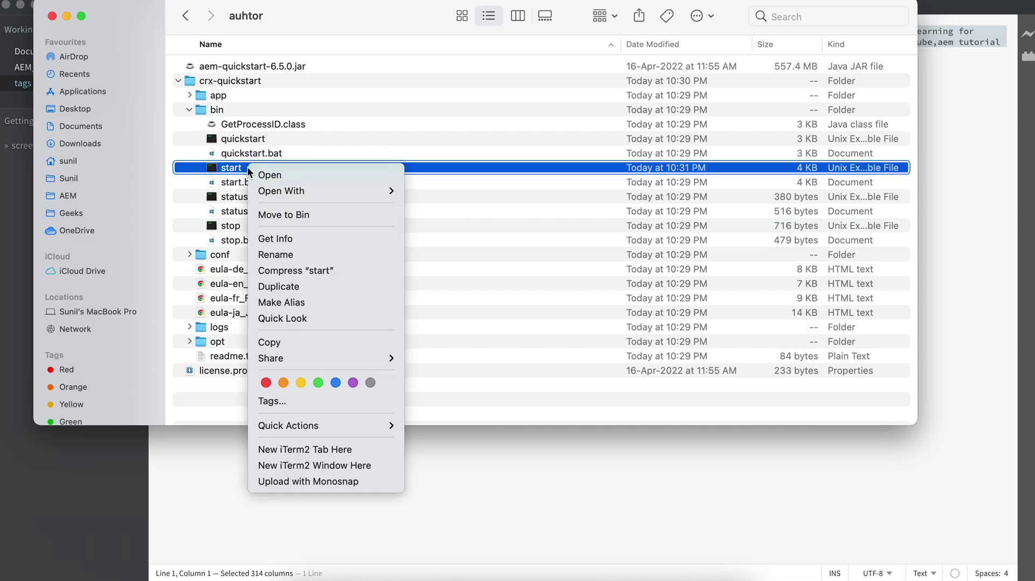
mouse_move(296, 191)
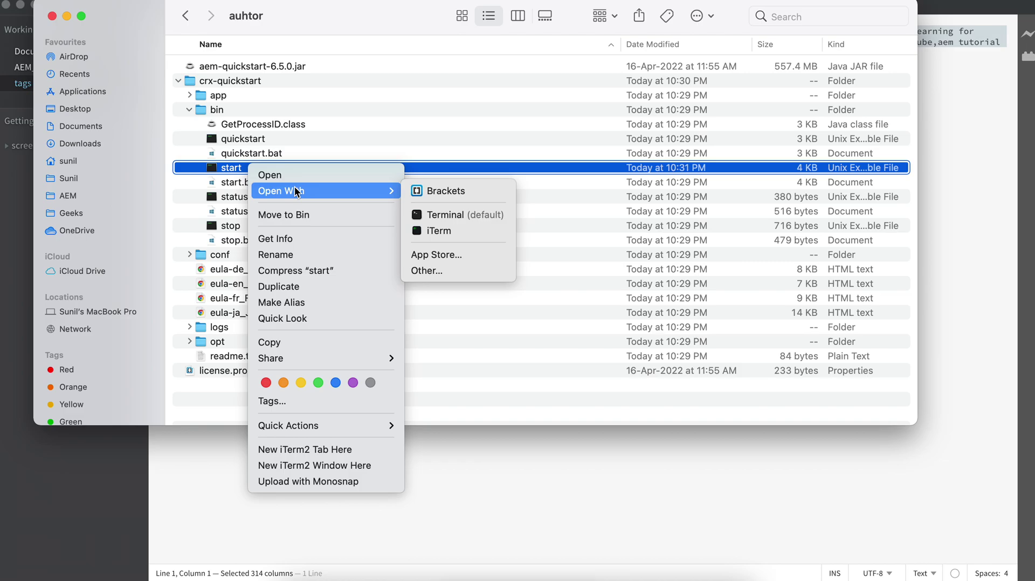
click(436, 217)
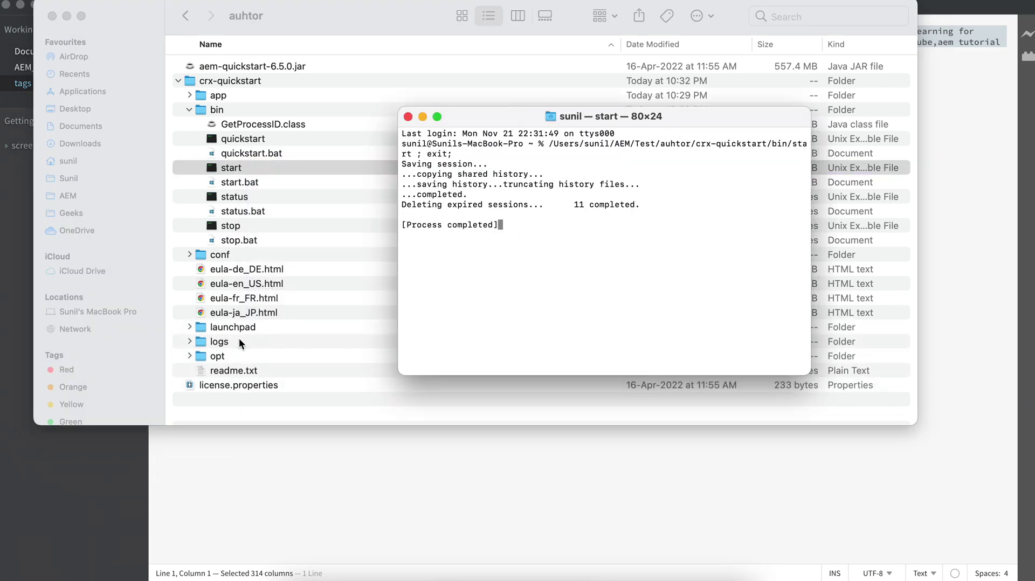
click(423, 116)
Expand the logs folder in crx-quickstart and open error.log in Console.
click(189, 342)
click(189, 342)
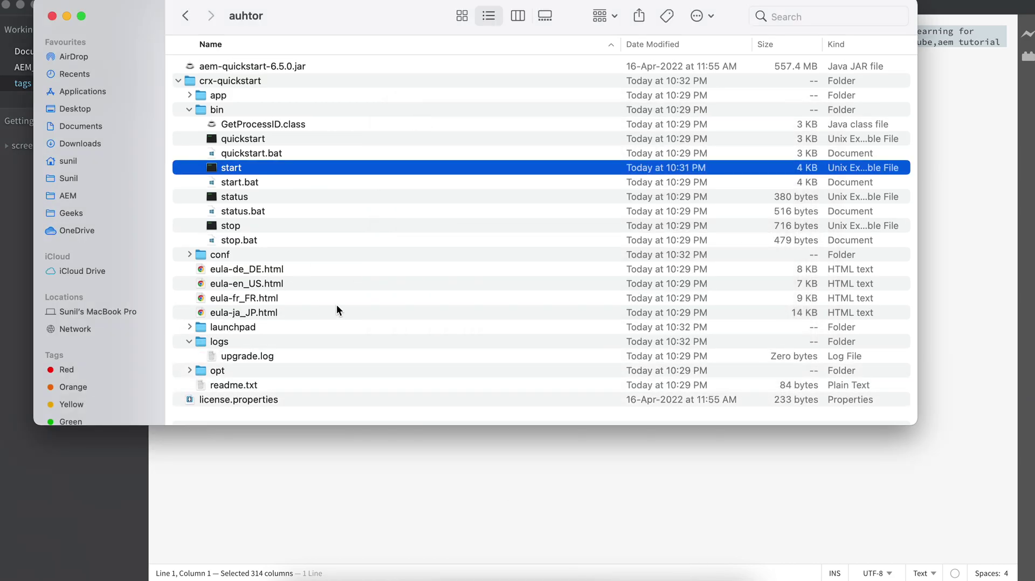
scroll(355, 306, down, 3)
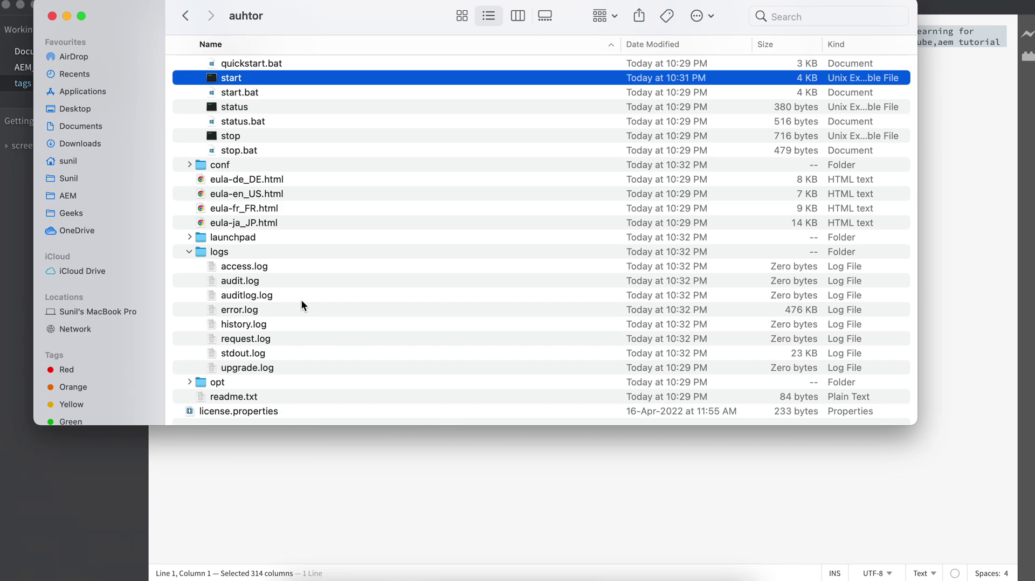
scroll(241, 102, up, 3)
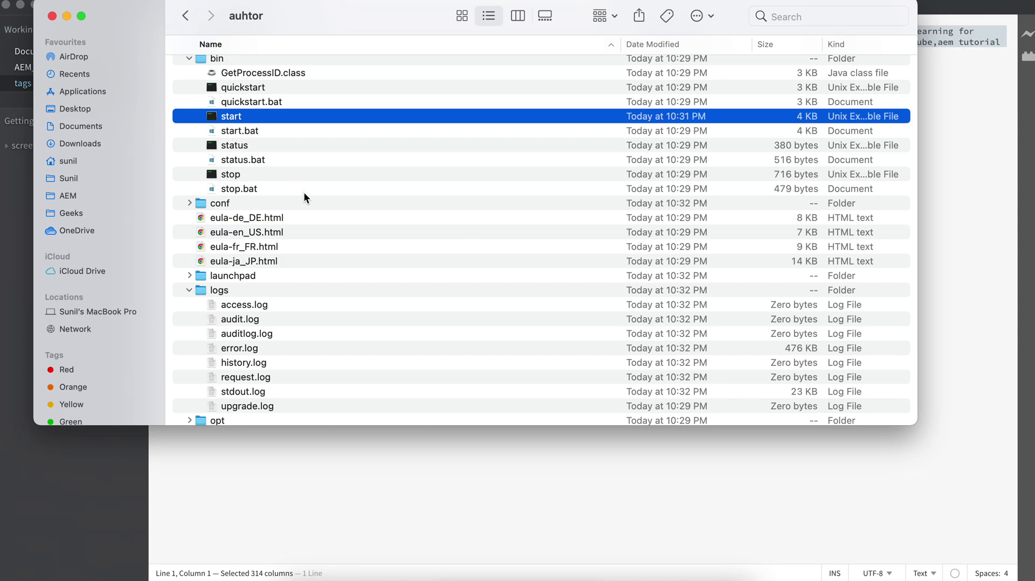
scroll(344, 235, down, 4)
double_click(240, 296)
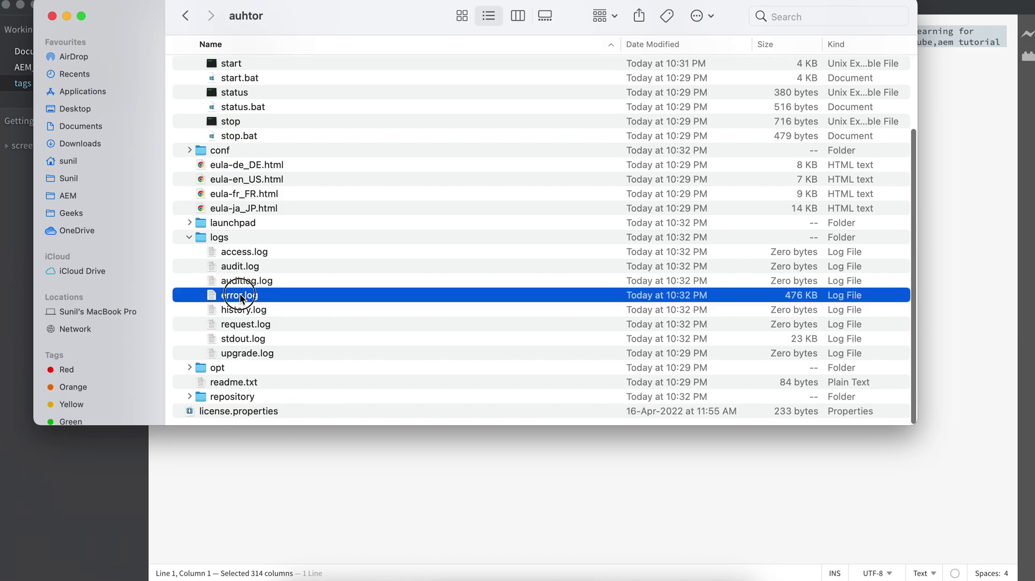
scroll(470, 313, up, 6)
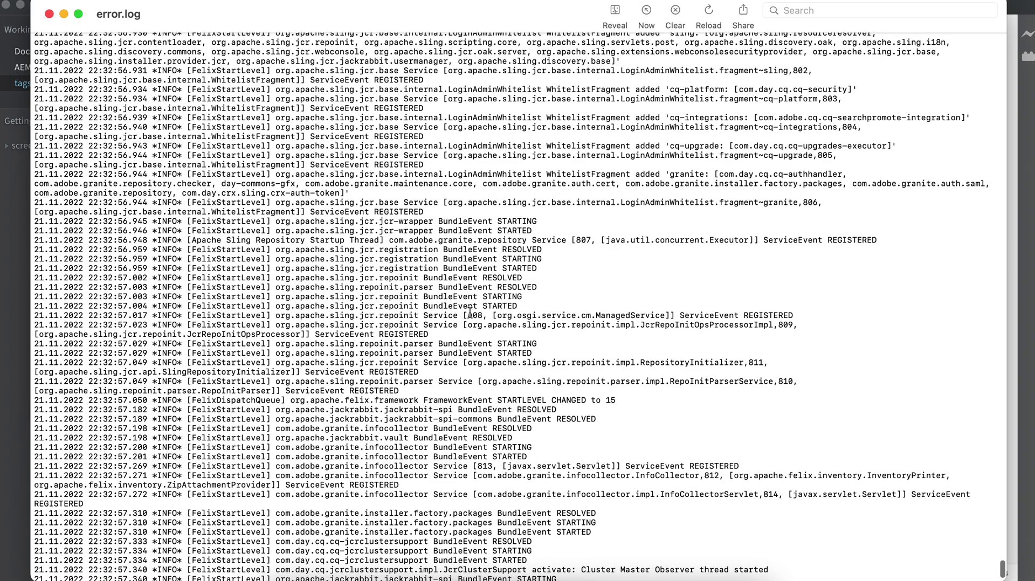
Jump to the newest error.log entries in Console, then quit Console.
click(647, 16)
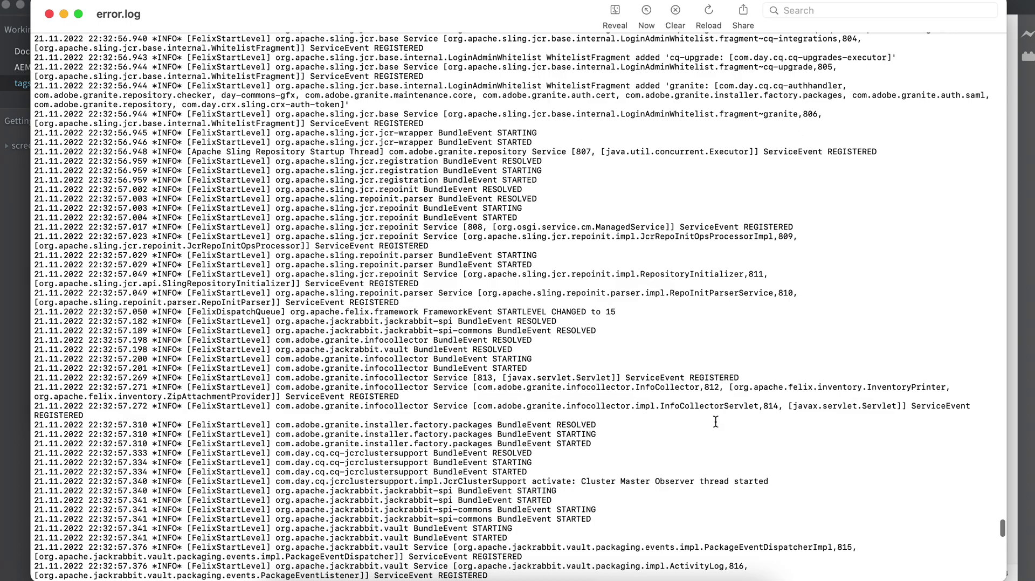
key(cmd+q)
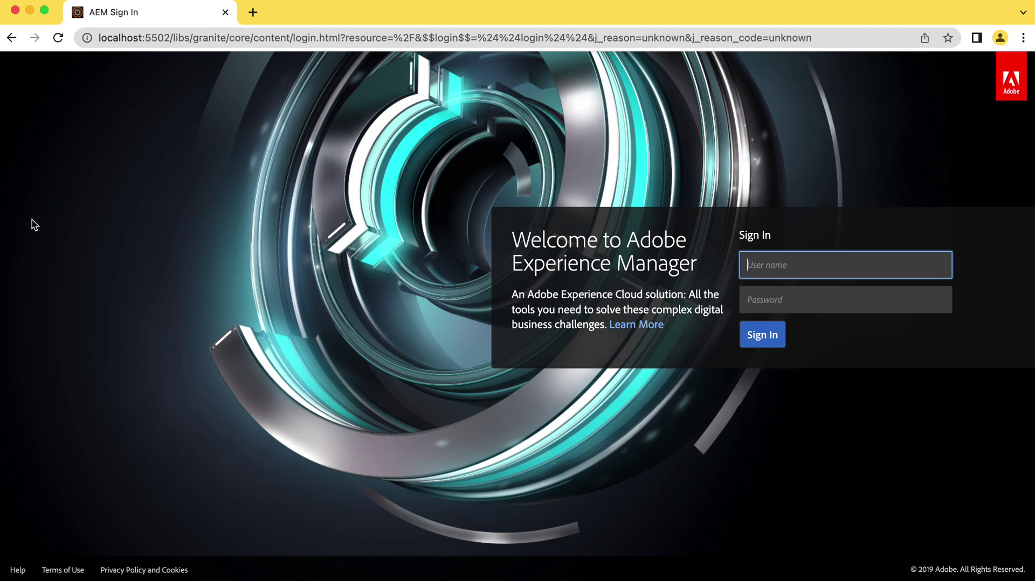
Sign in on localhost:5502 with the admin user name and its password.
click(156, 39)
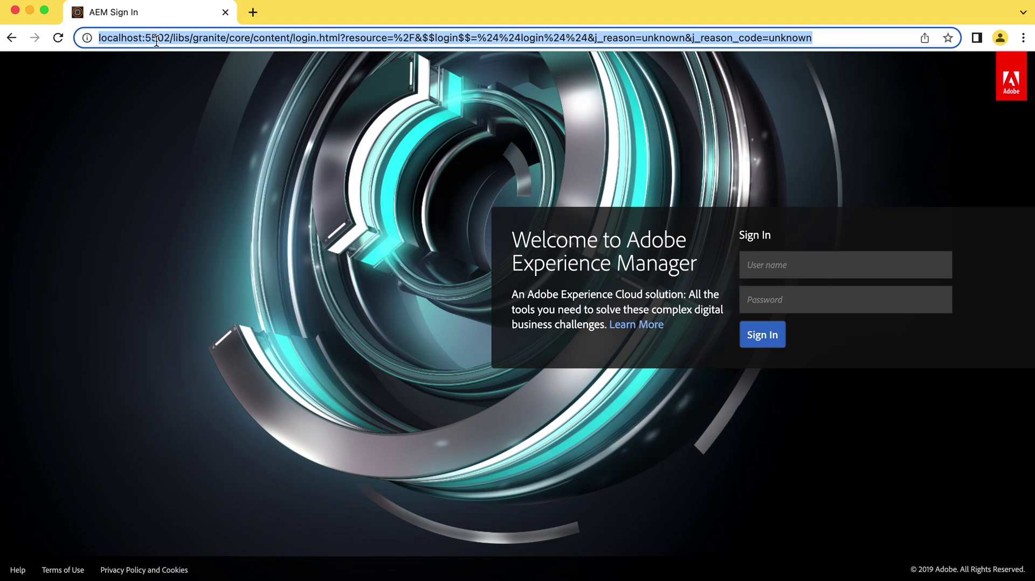
click(759, 261)
text(admin)
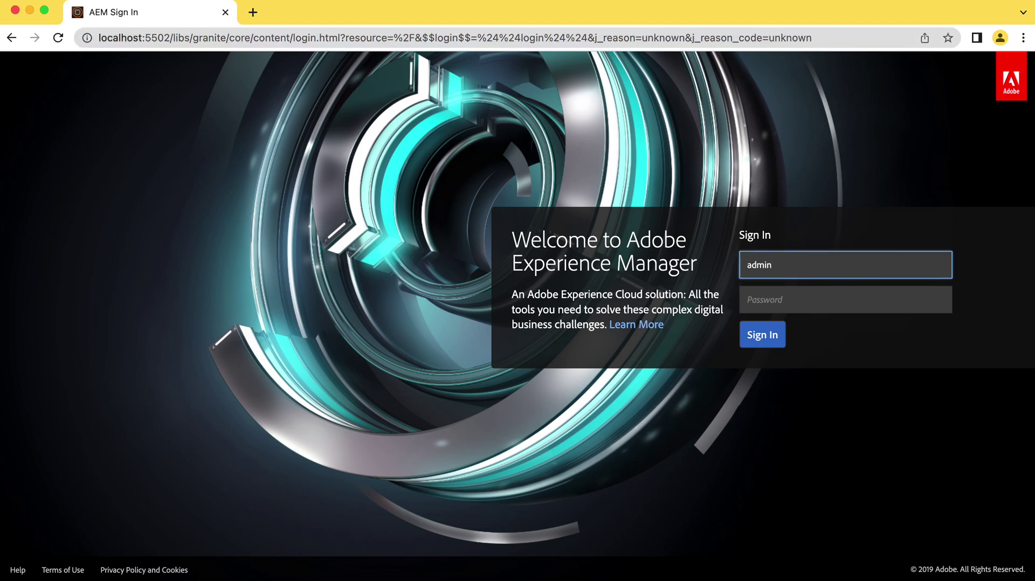
key(Tab)
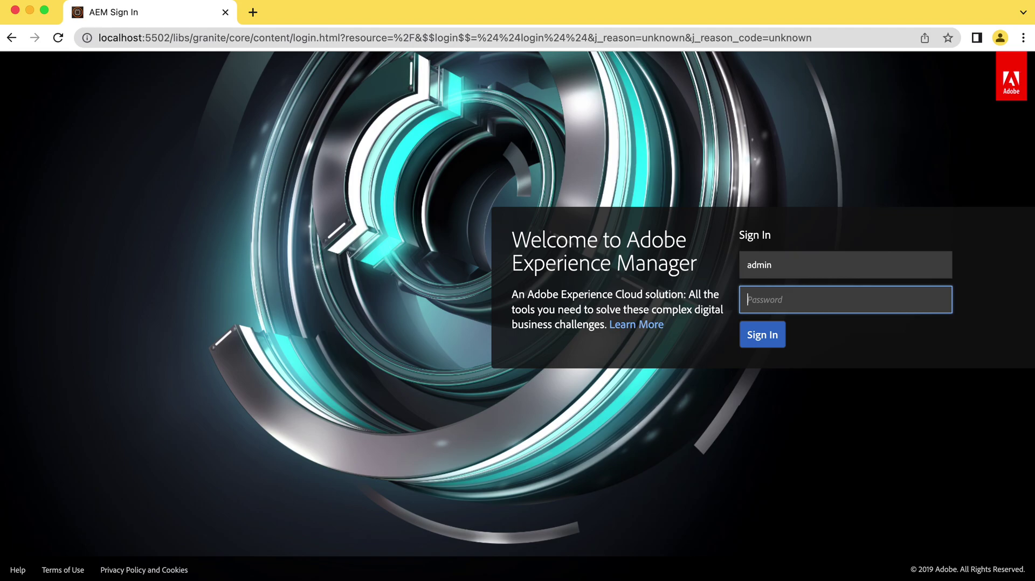
text(admin)
key(Return)
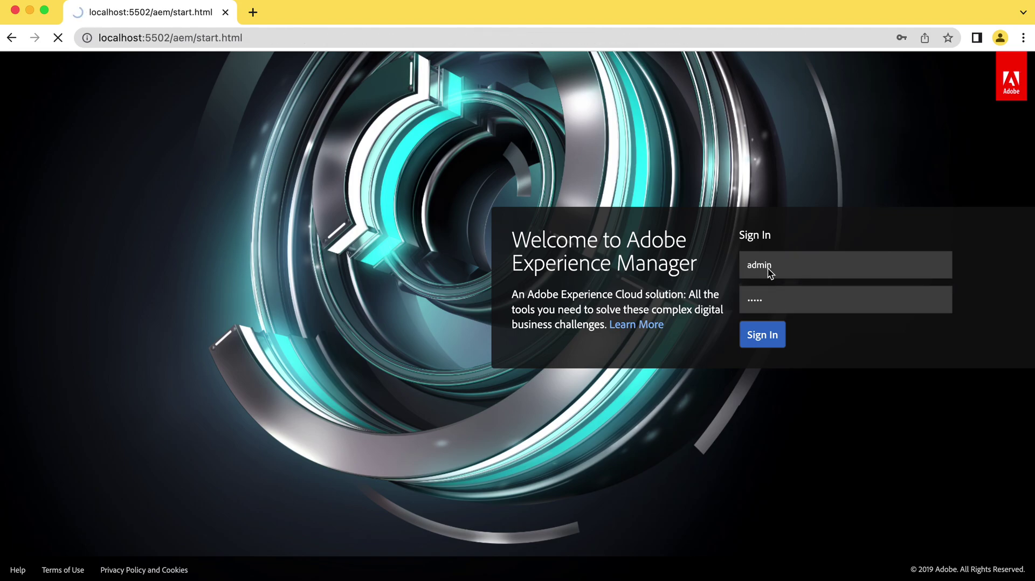